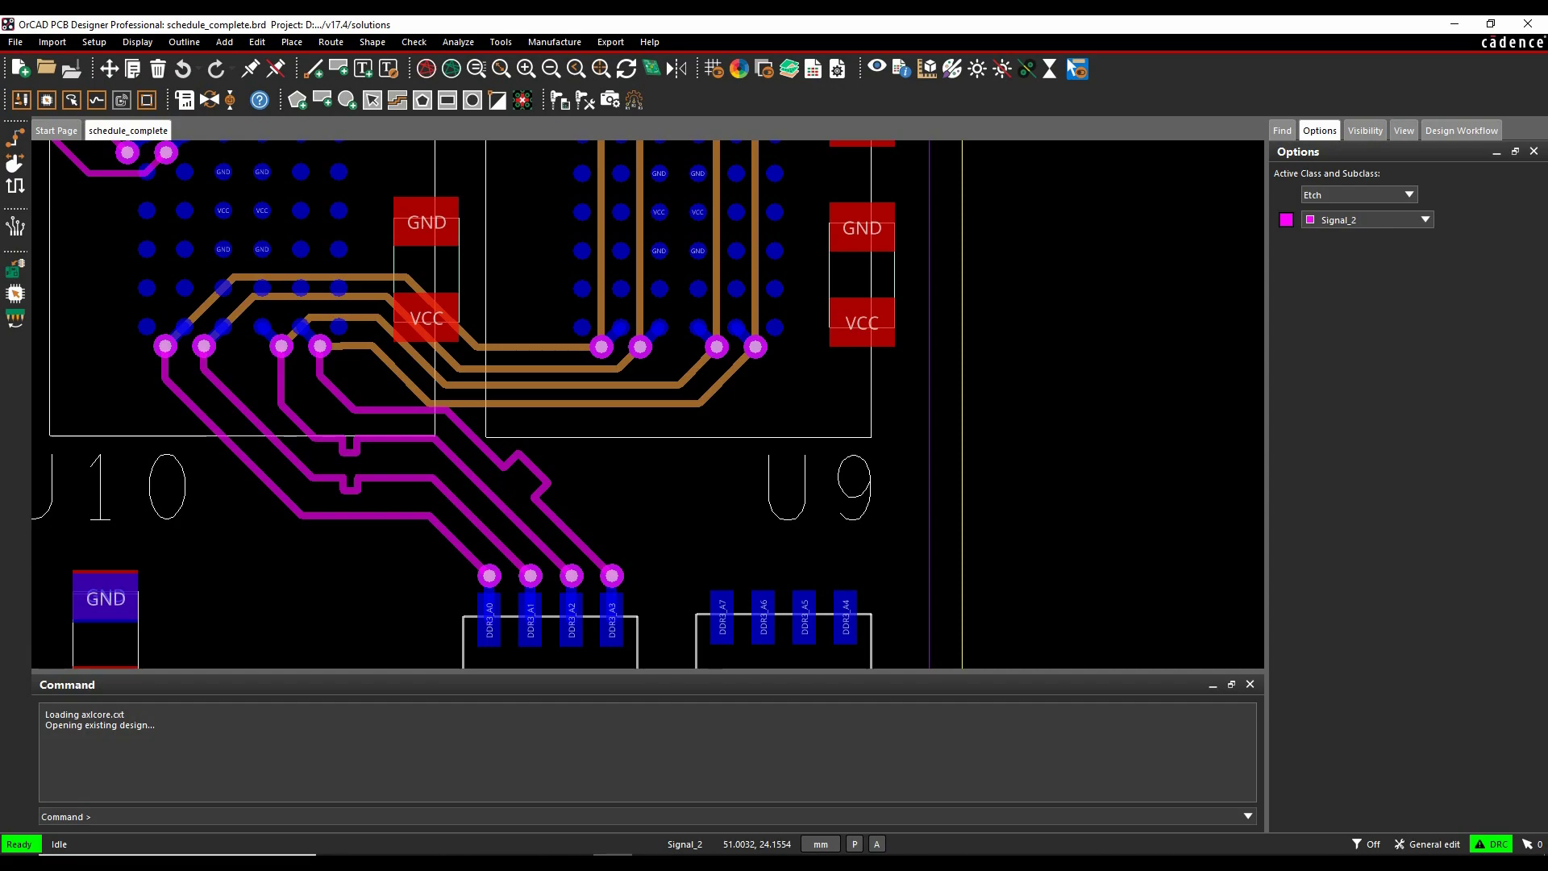
- Bring Edge forward and show the Allegro PCB Design SKILL Tutorial page on referencedesigner.com
left_click(454, 862)
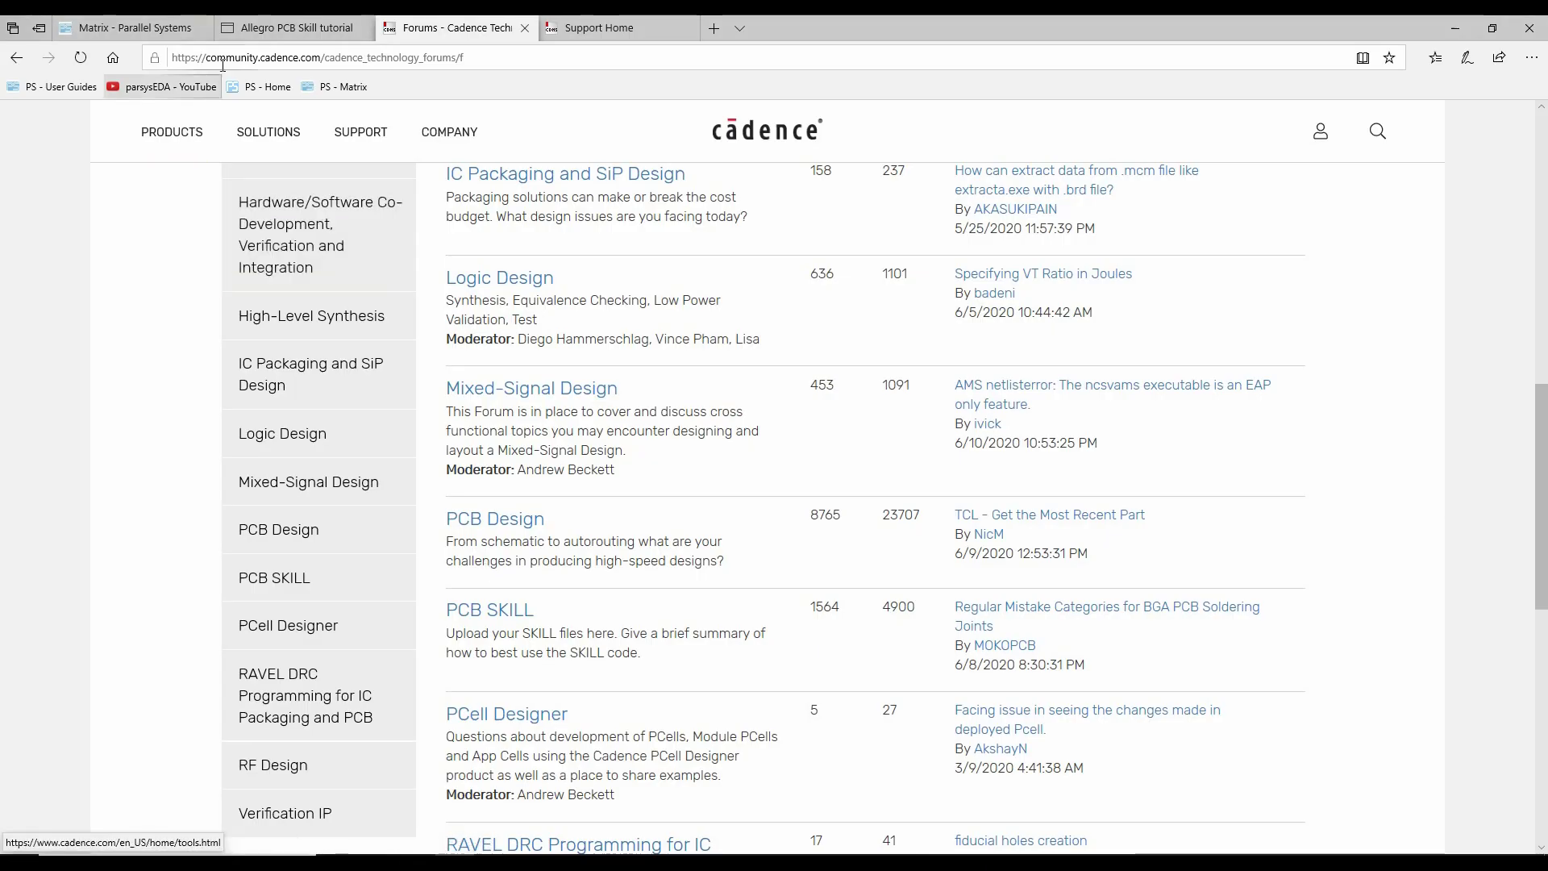
left_click(278, 27)
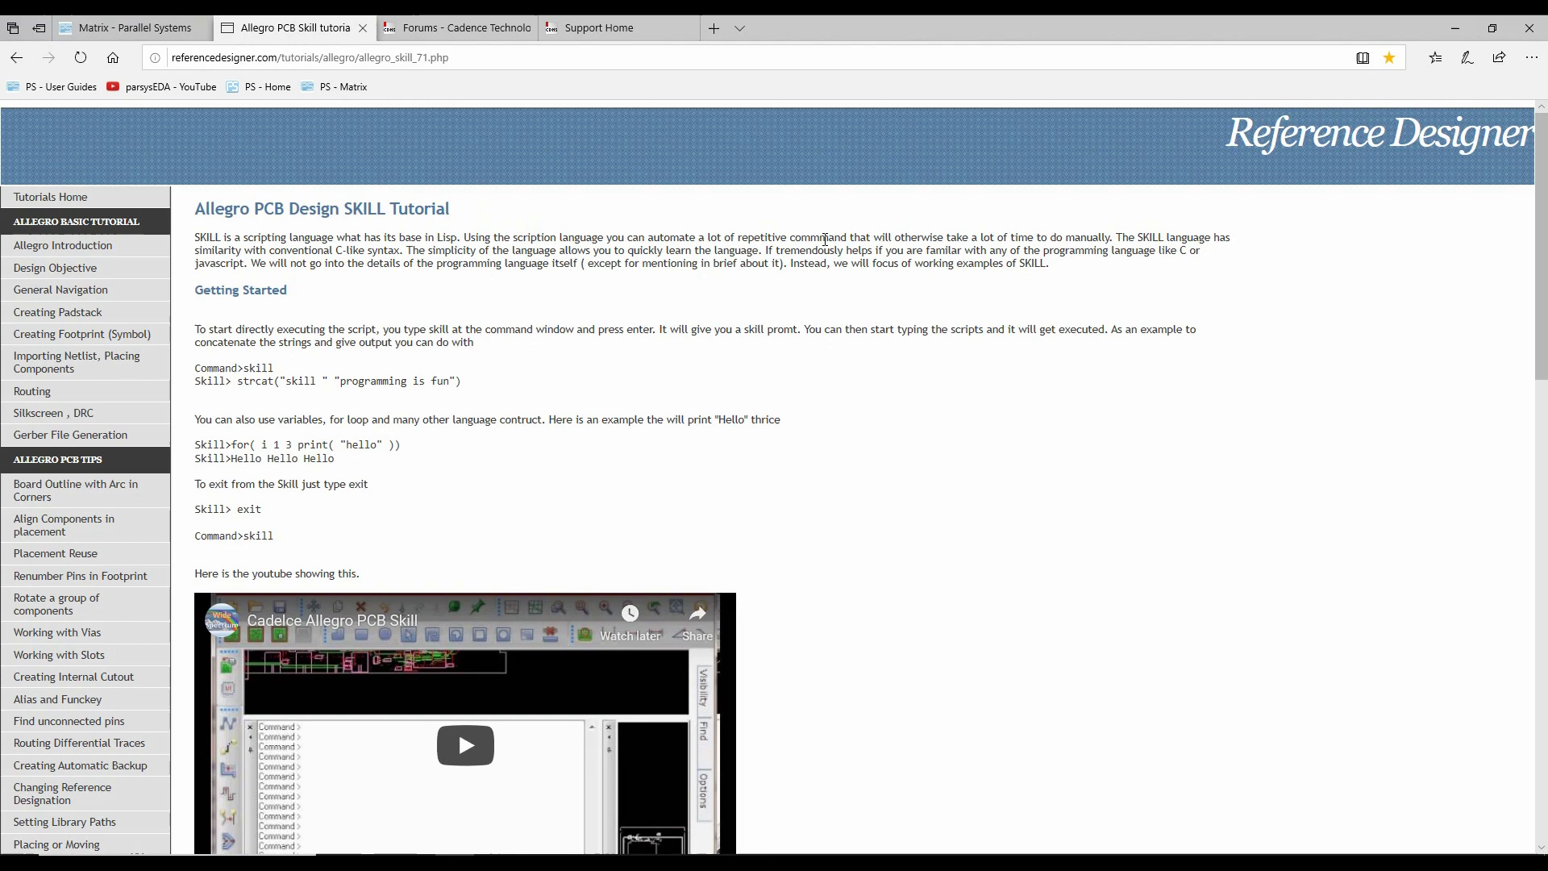
scroll(871, 475, "down", 4)
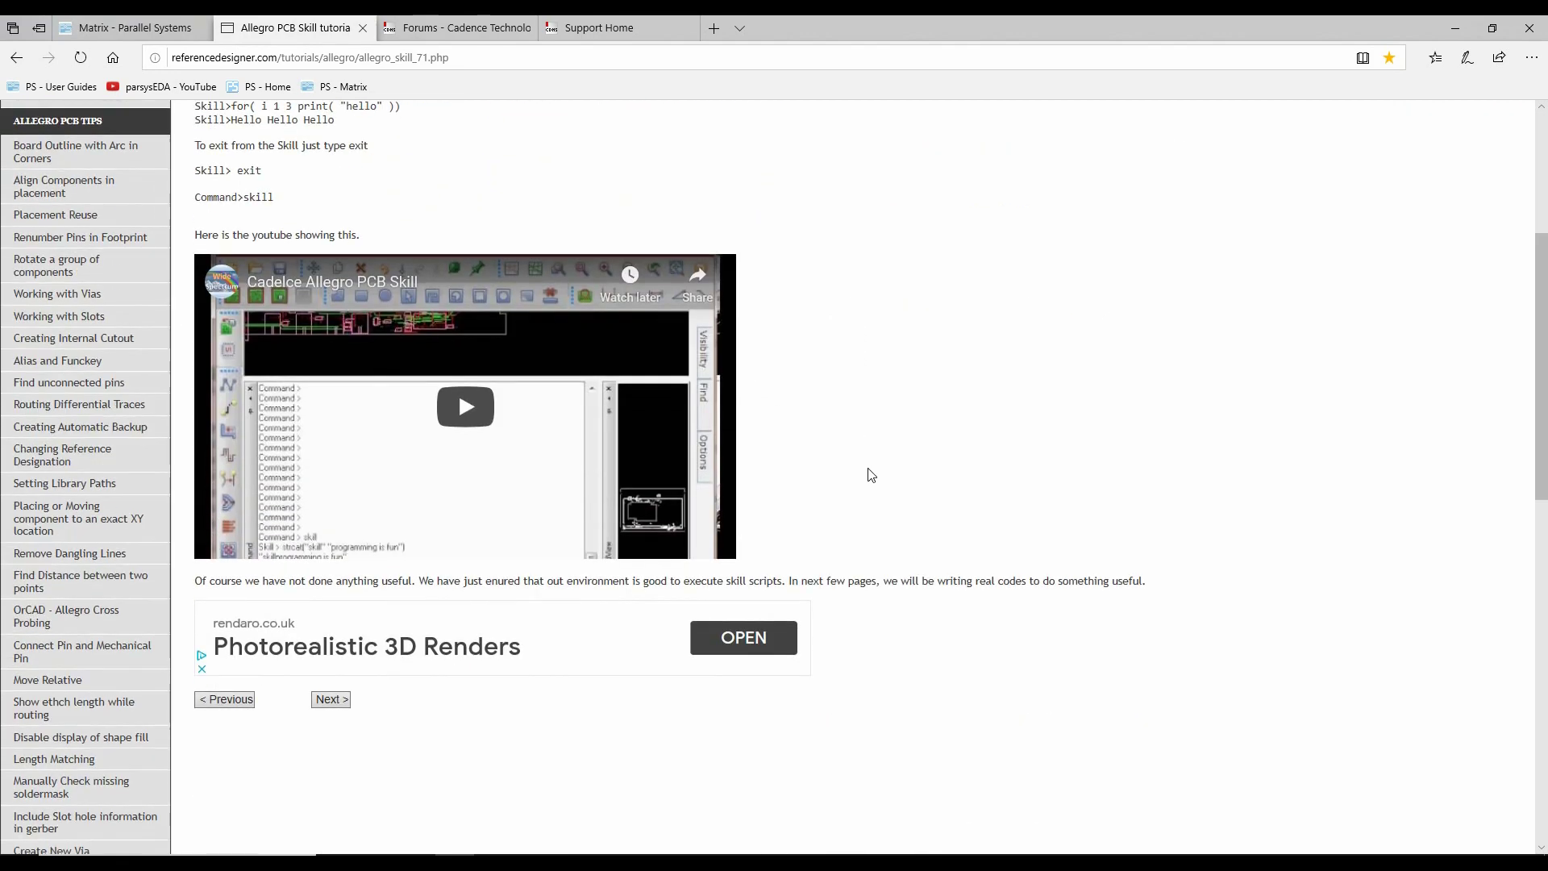
scroll(871, 474, "up", 4)
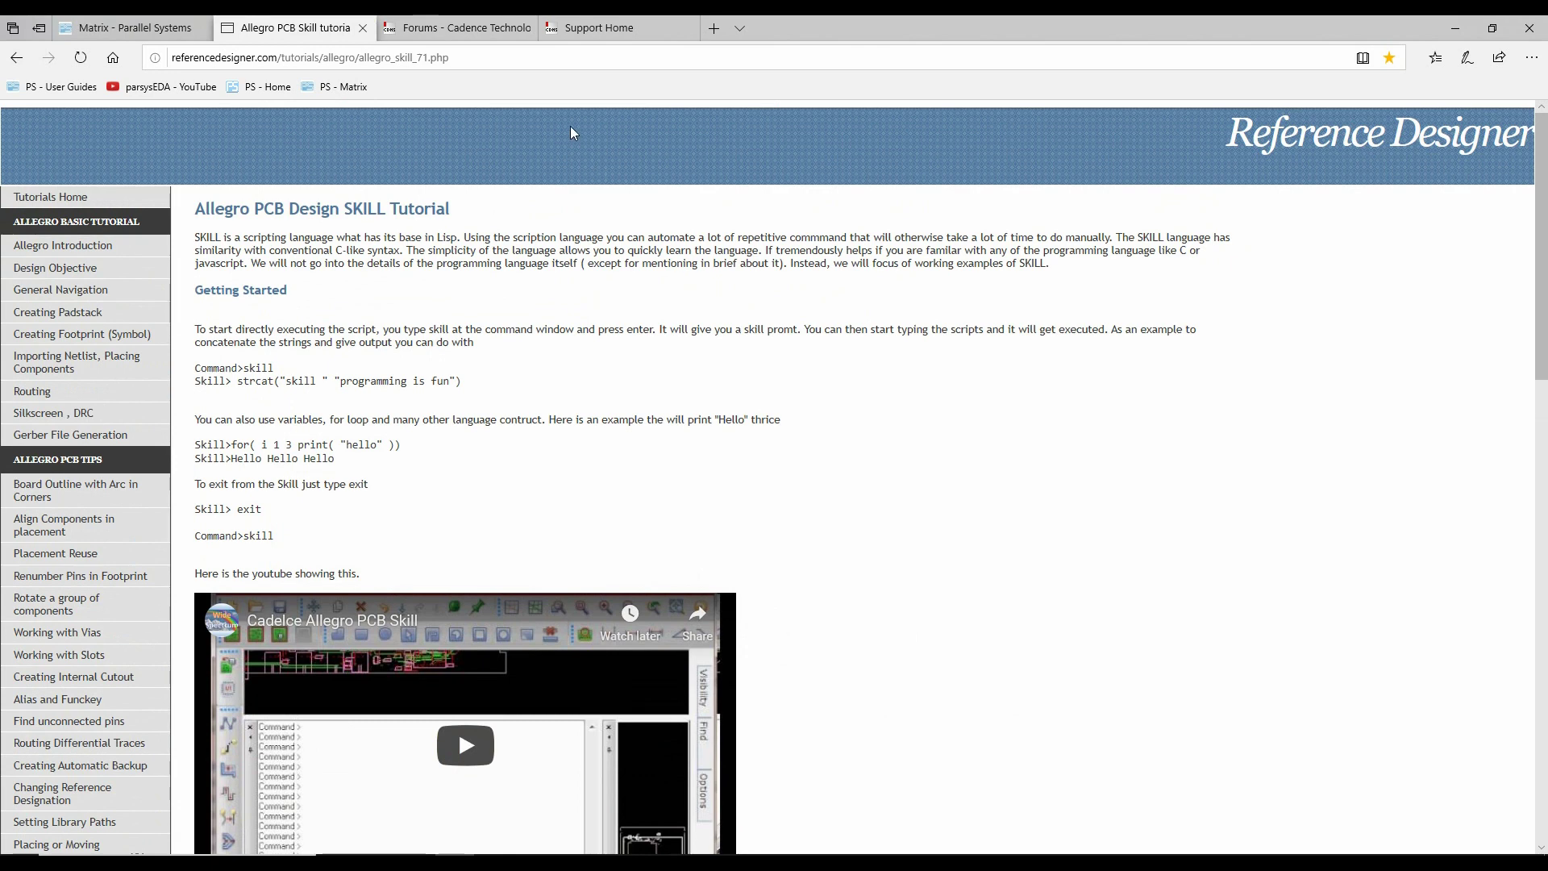
left_click(481, 57)
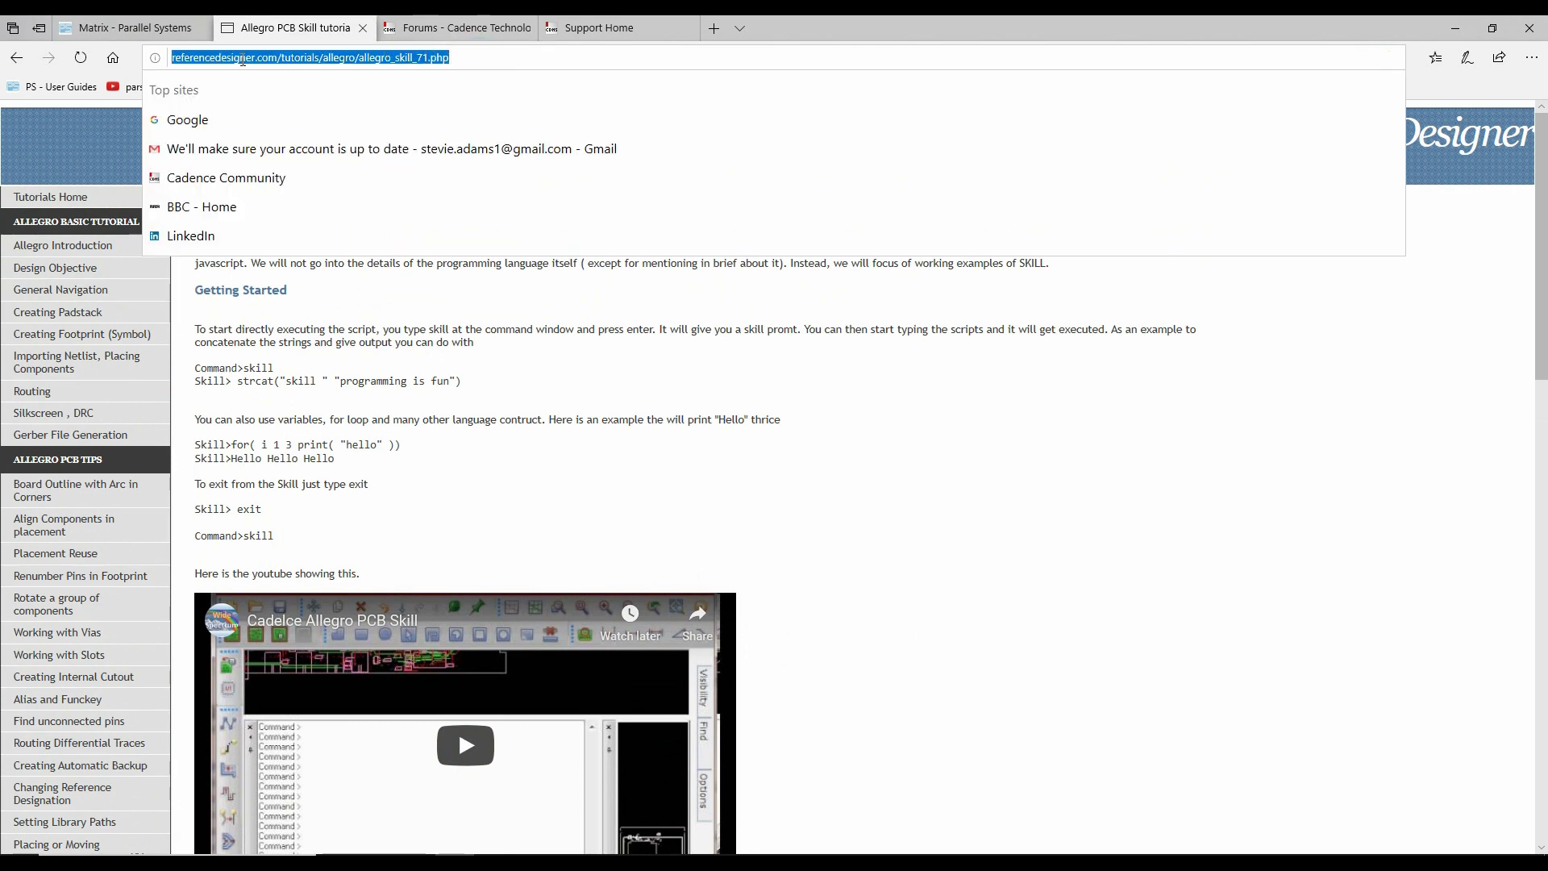
left_click(486, 57)
key("Escape")
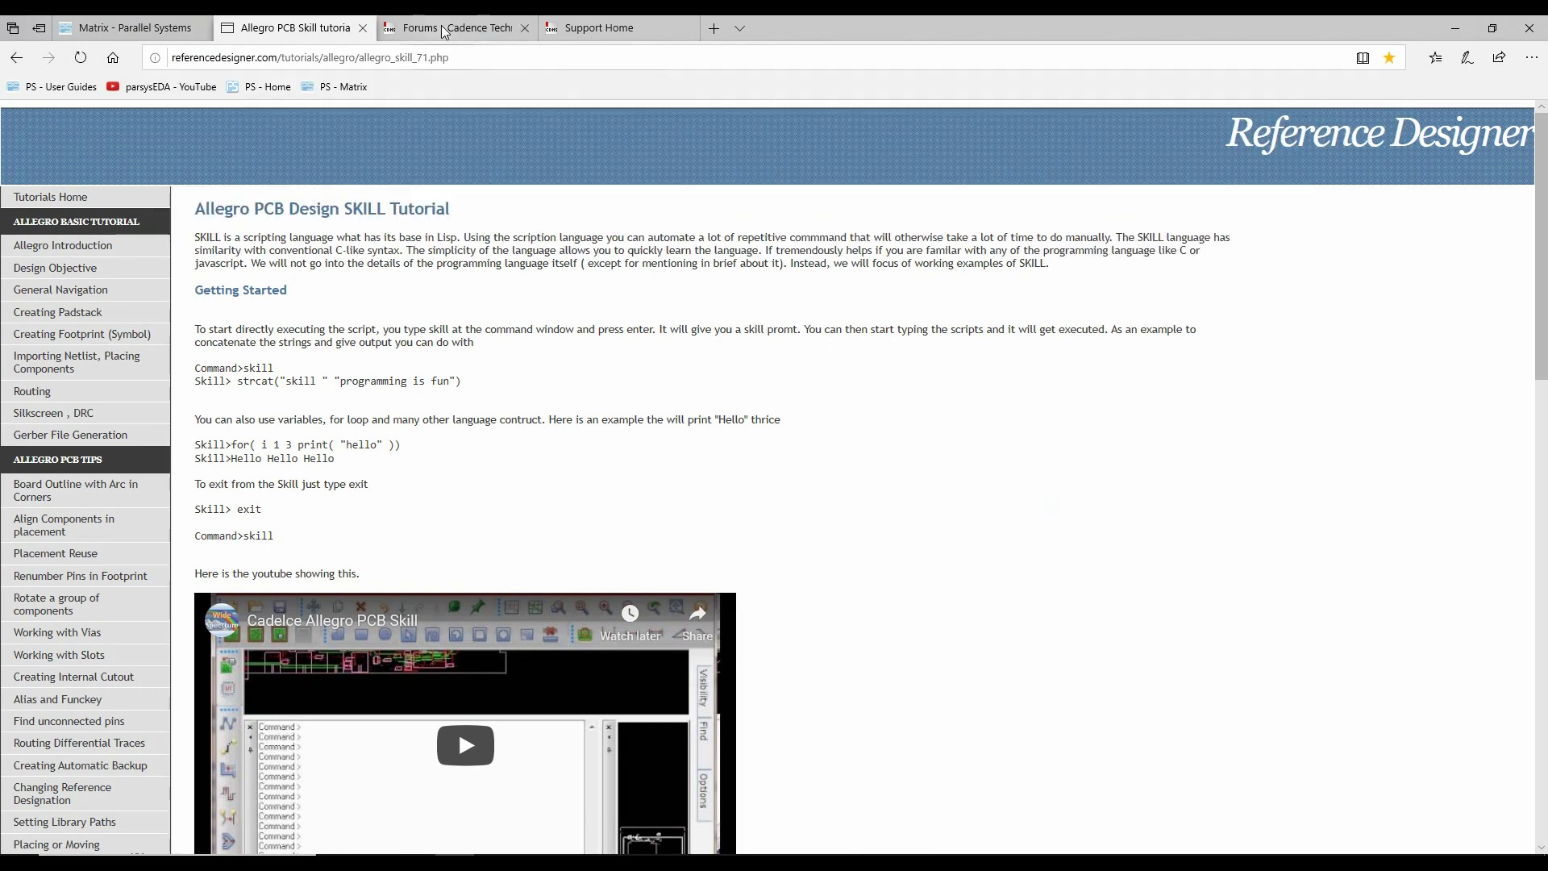
- Go from the Cadence technology forums tab to the Cadence Support Home tab
left_click(442, 32)
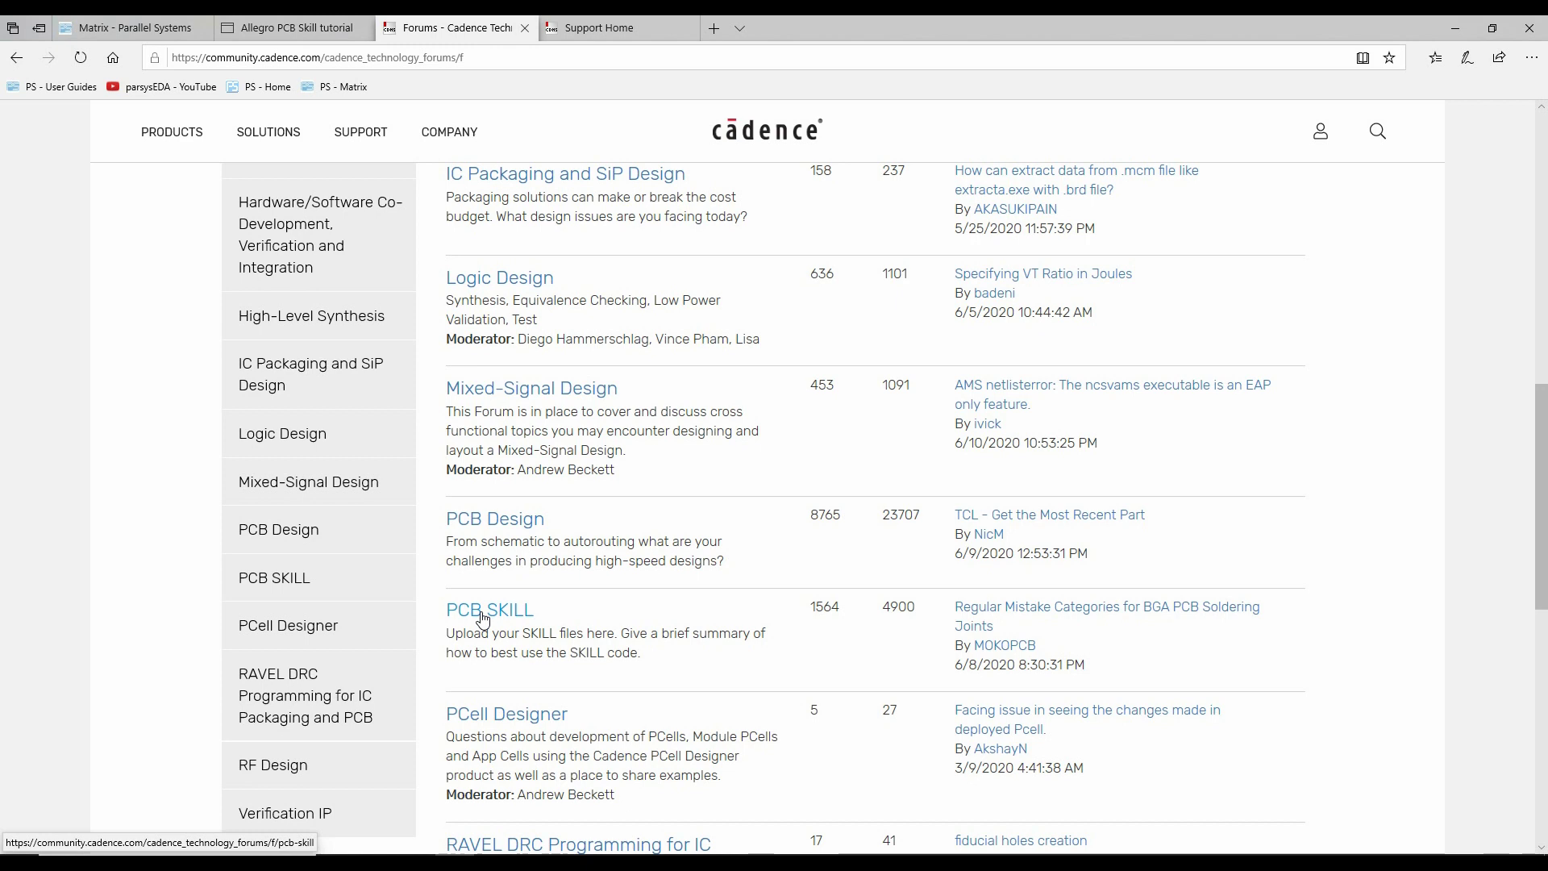
left_click(590, 24)
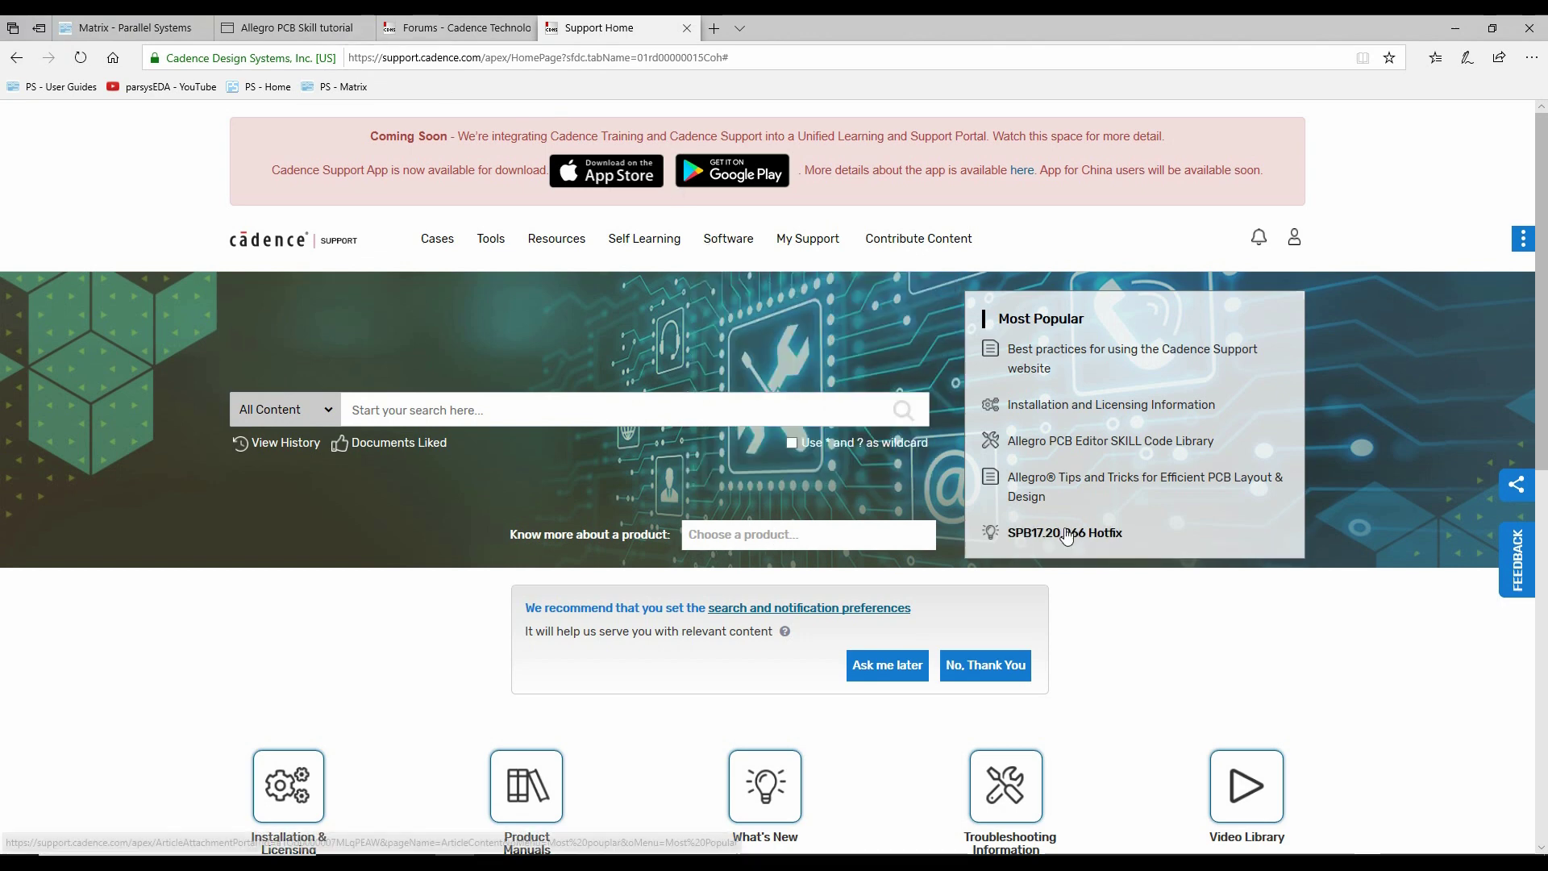
- Search support for 'Allegro PCB Editor SKILL Code Library' and browse the article's file table
left_click(428, 410)
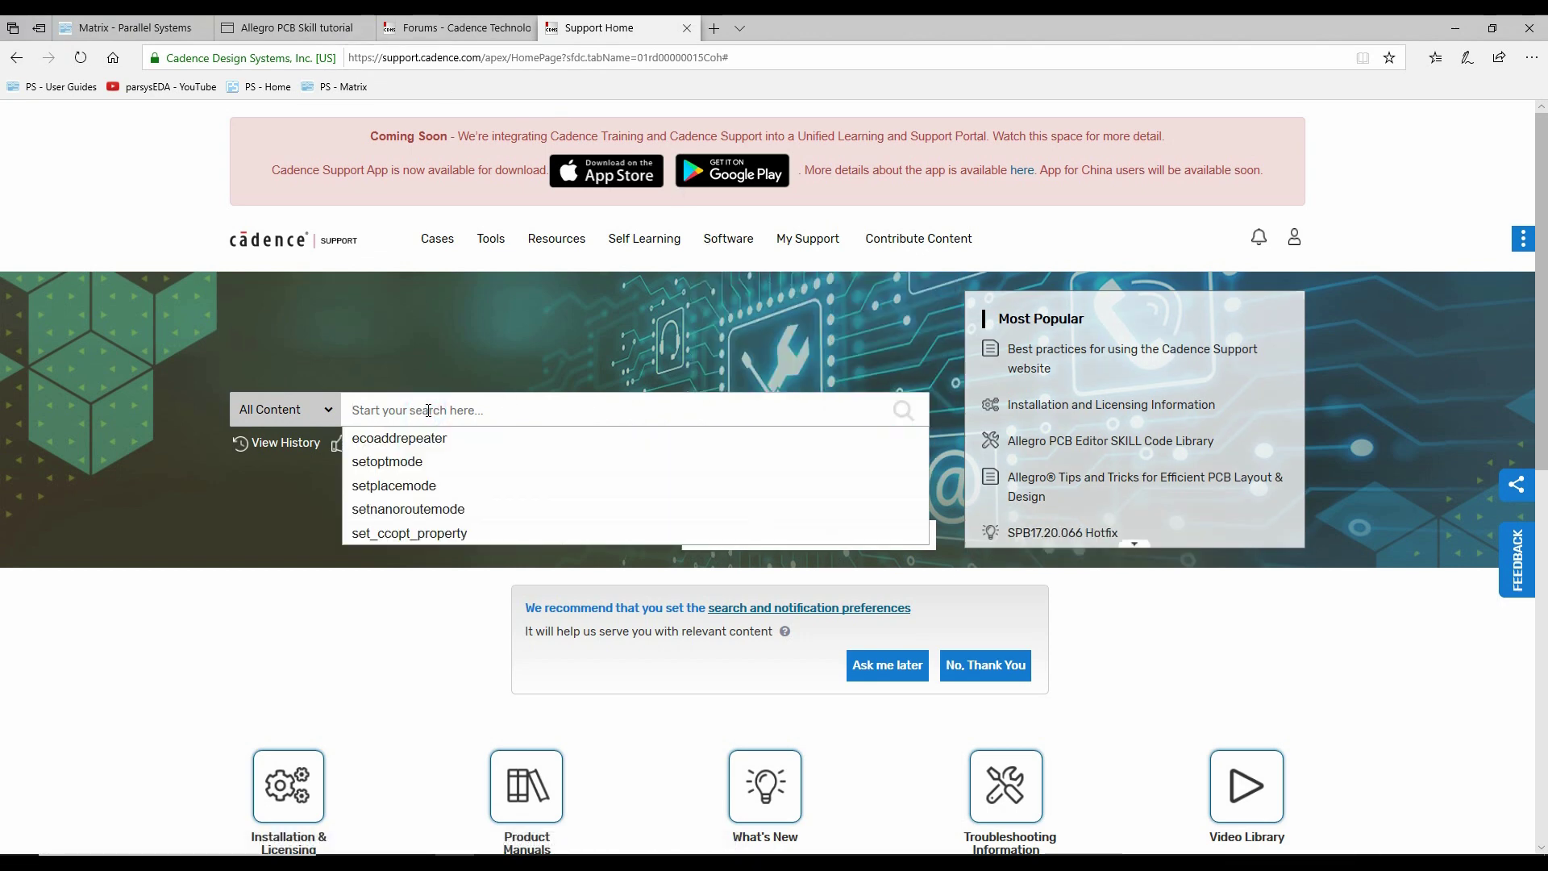
type("Allegro PCB Editor SKILL Code Library")
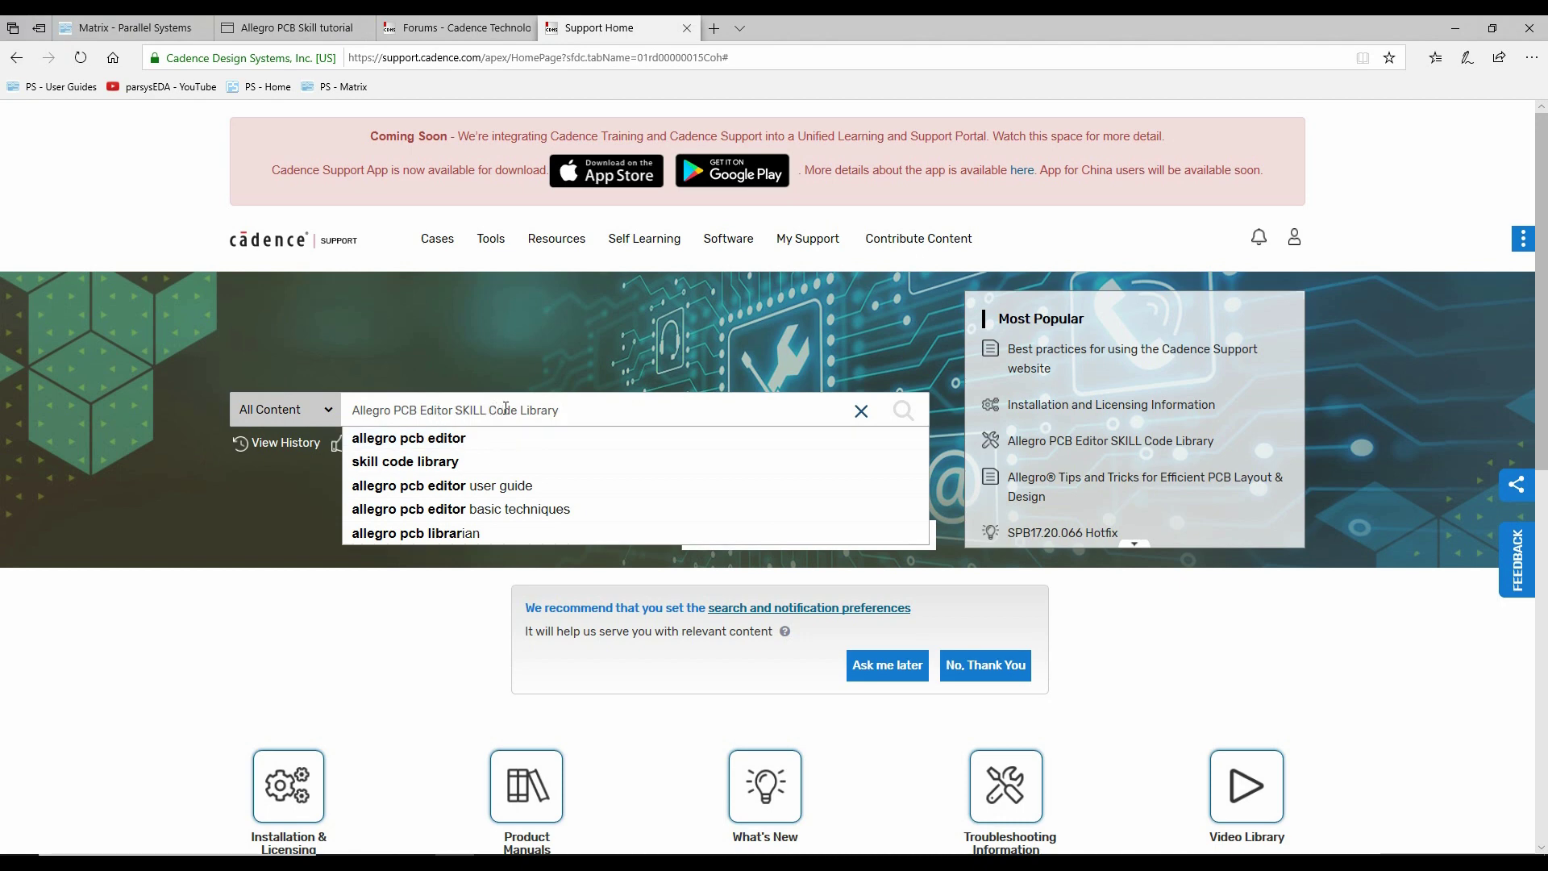
key("Return")
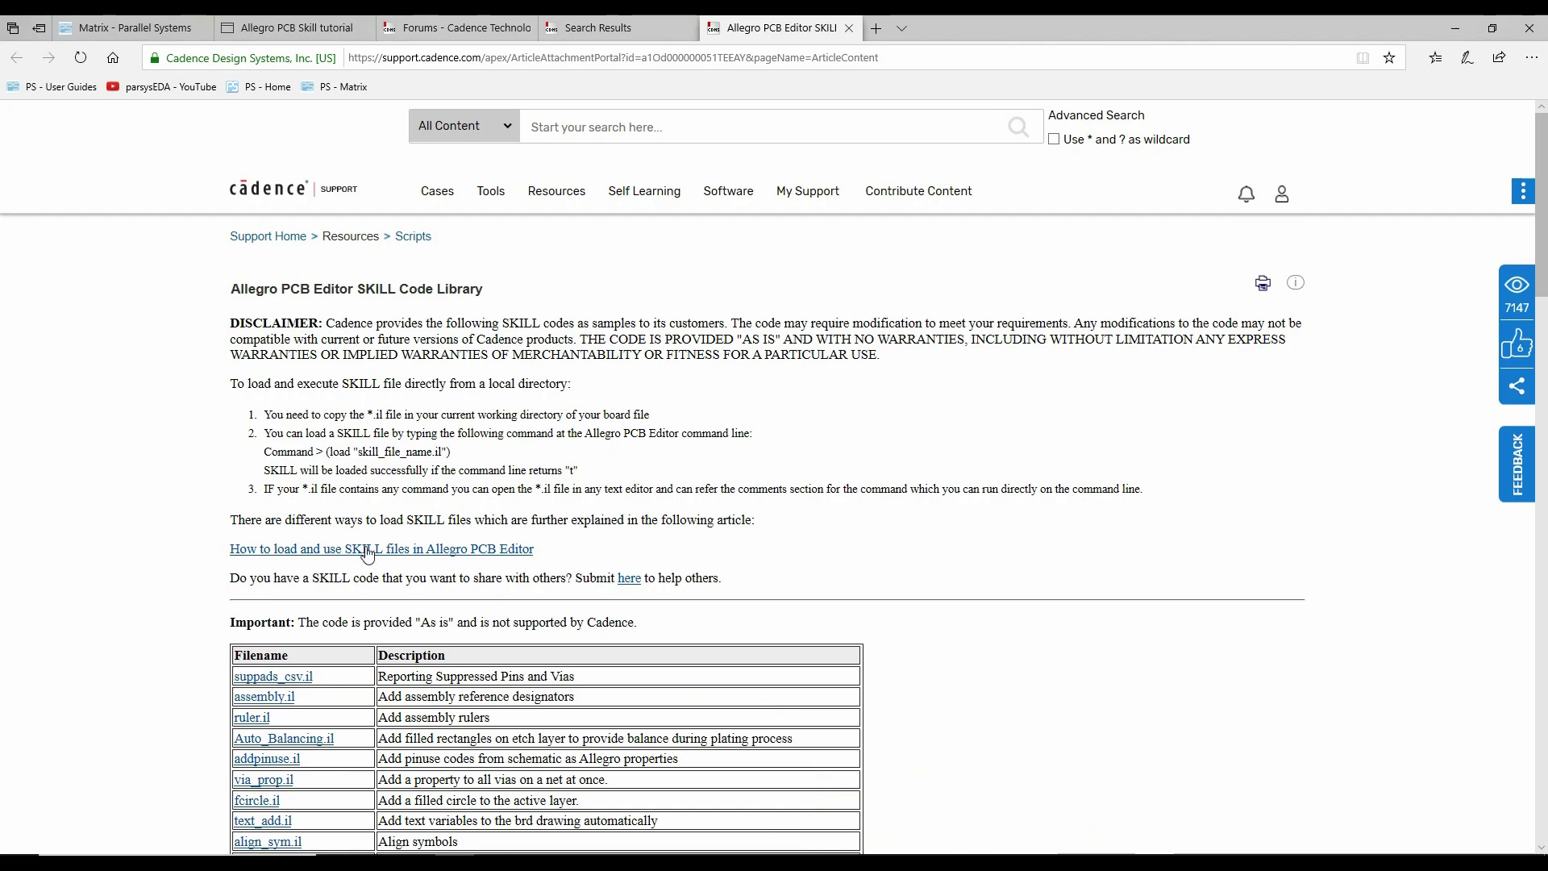
scroll(624, 431, "down", 10)
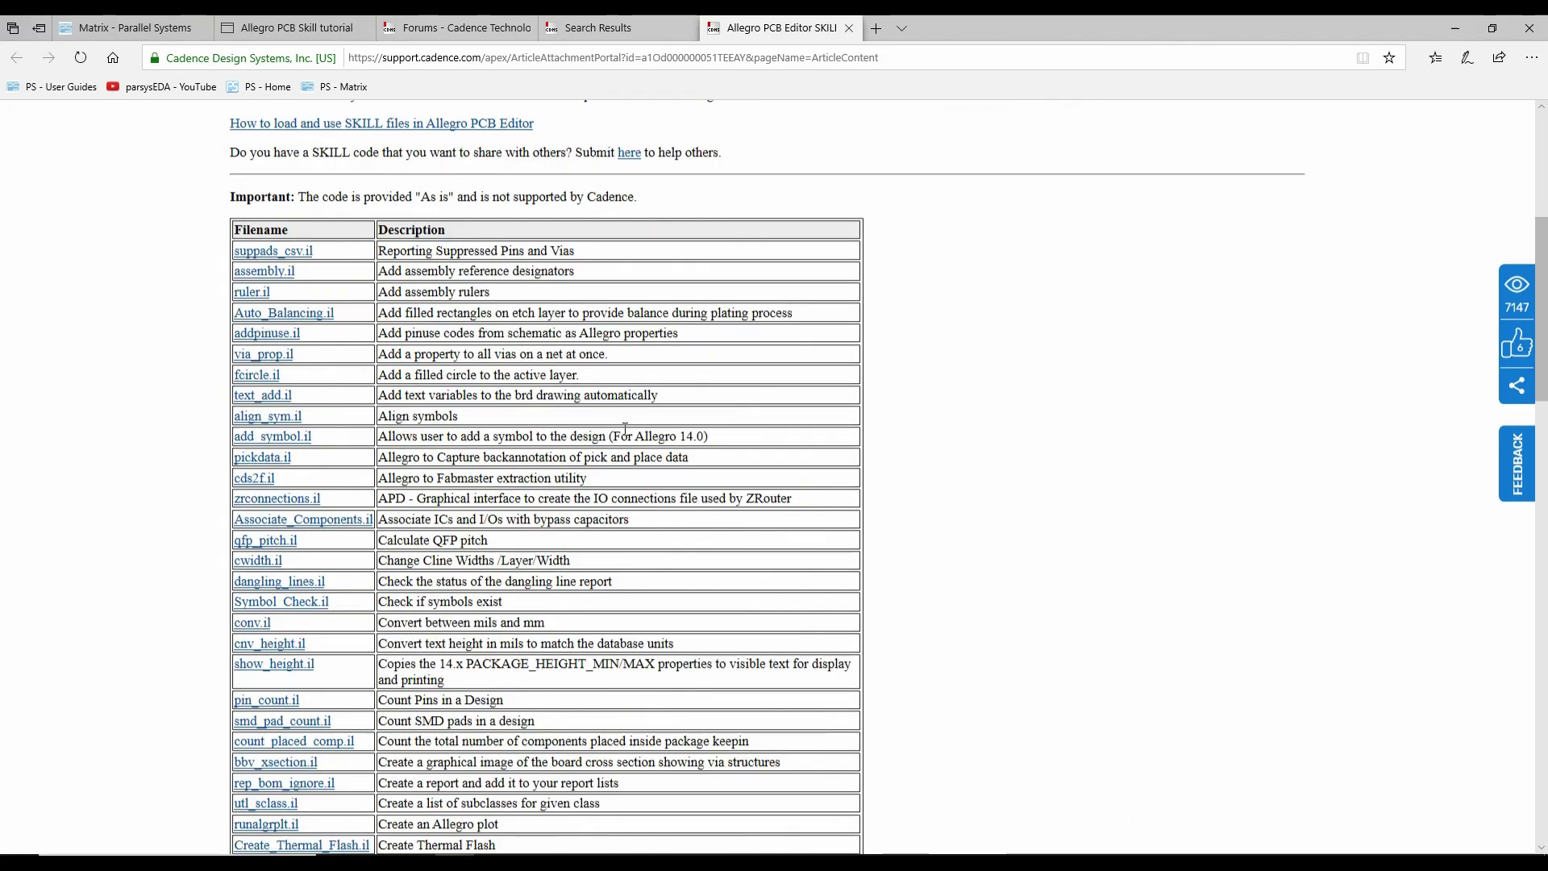
scroll(625, 431, "down", 12)
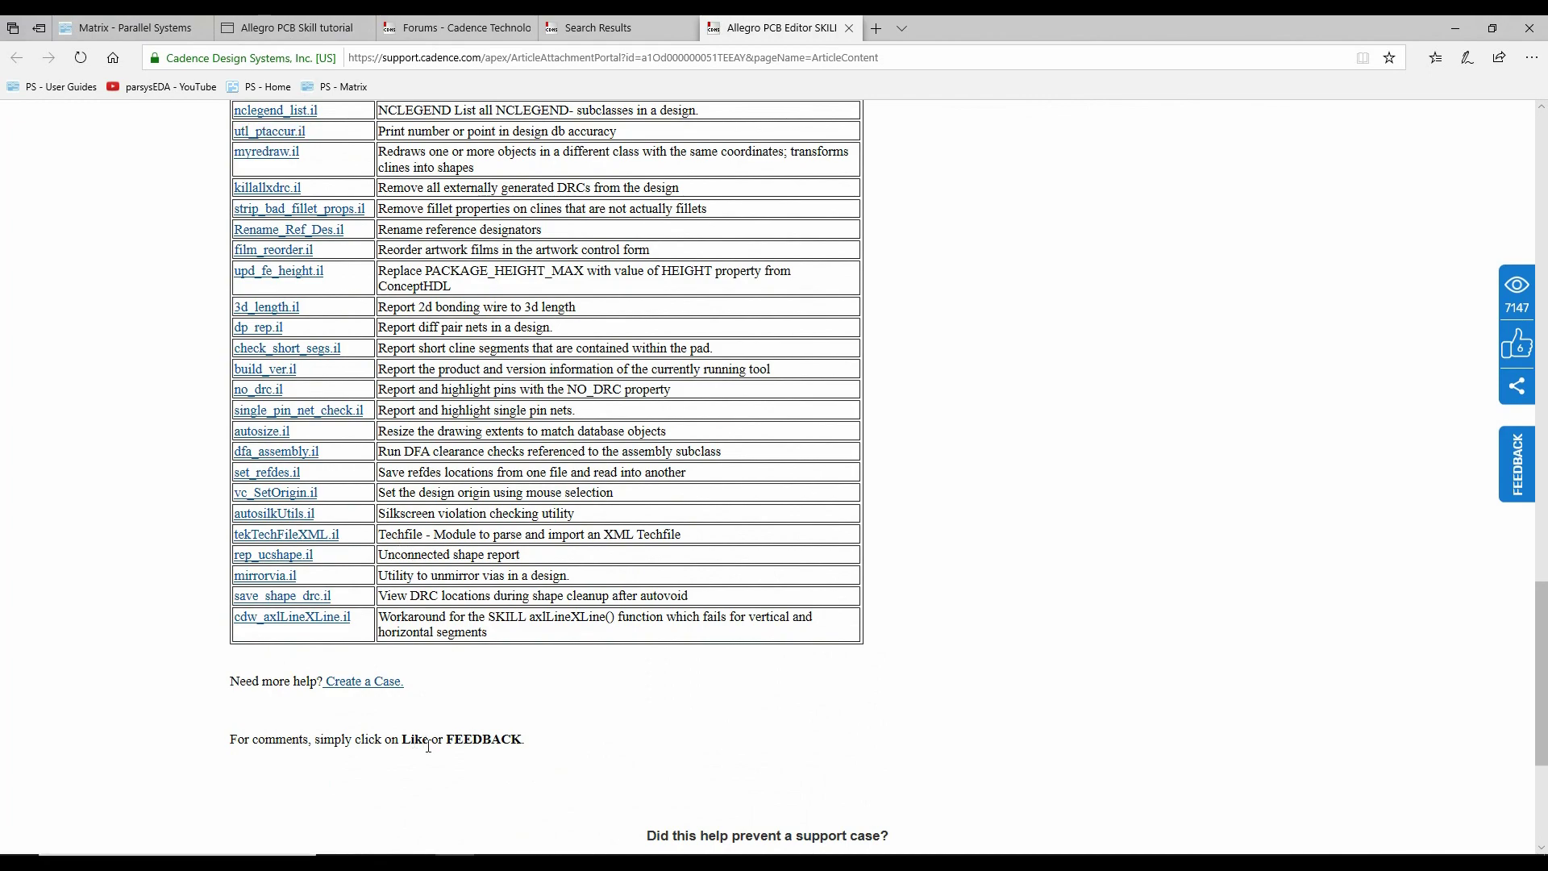
scroll(349, 810, "down", 3)
scroll(494, 479, "up", 20)
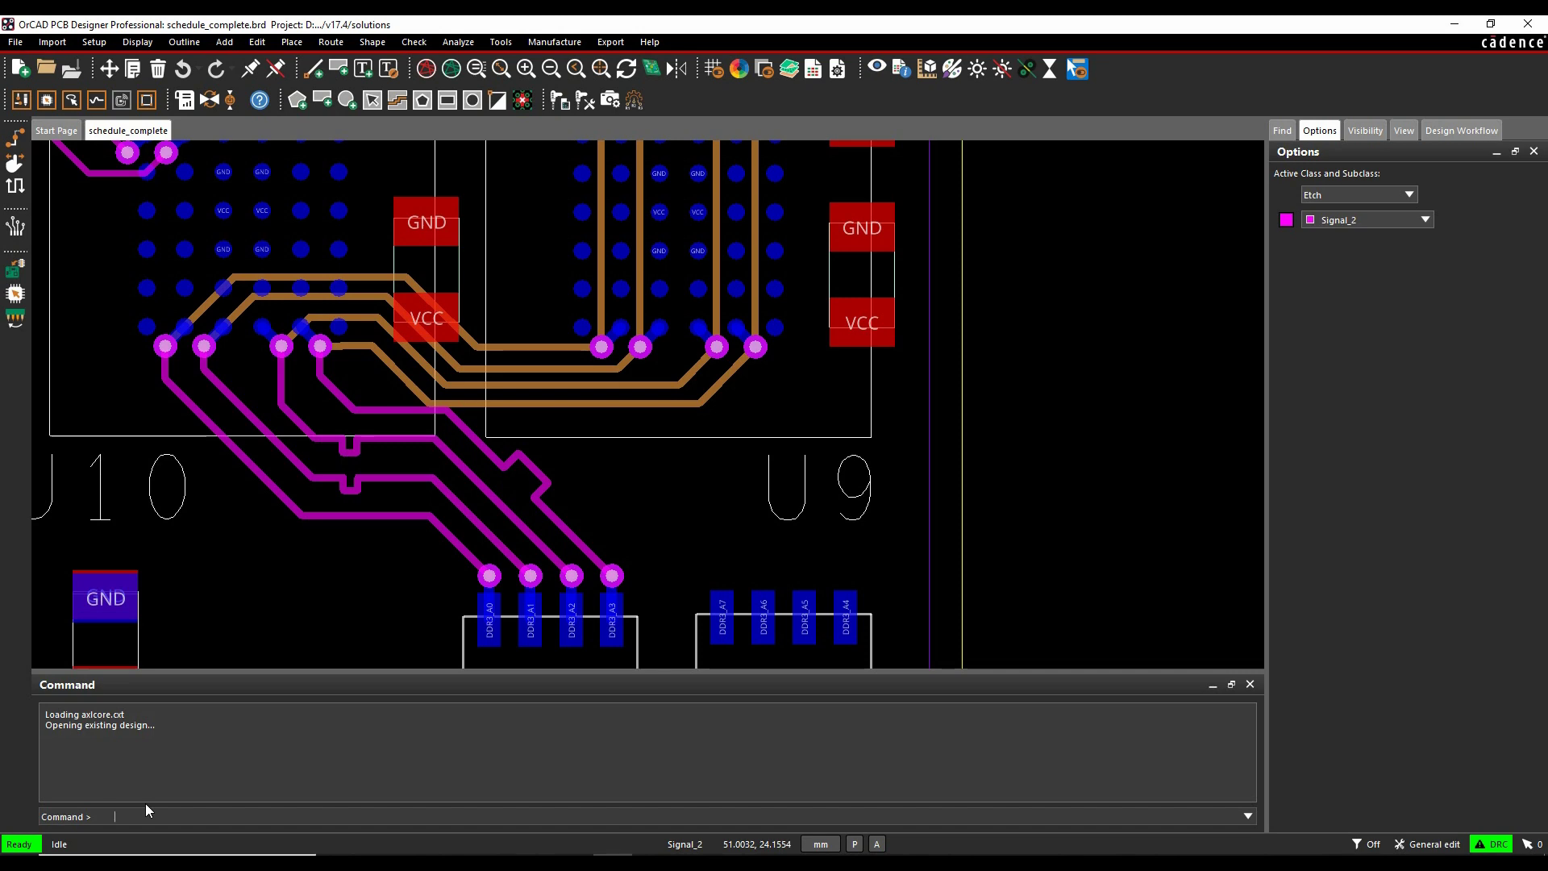
- Enter SKILL mode with skill and begin typing load "d:/local_cadence/pcb/skill/
type("skill")
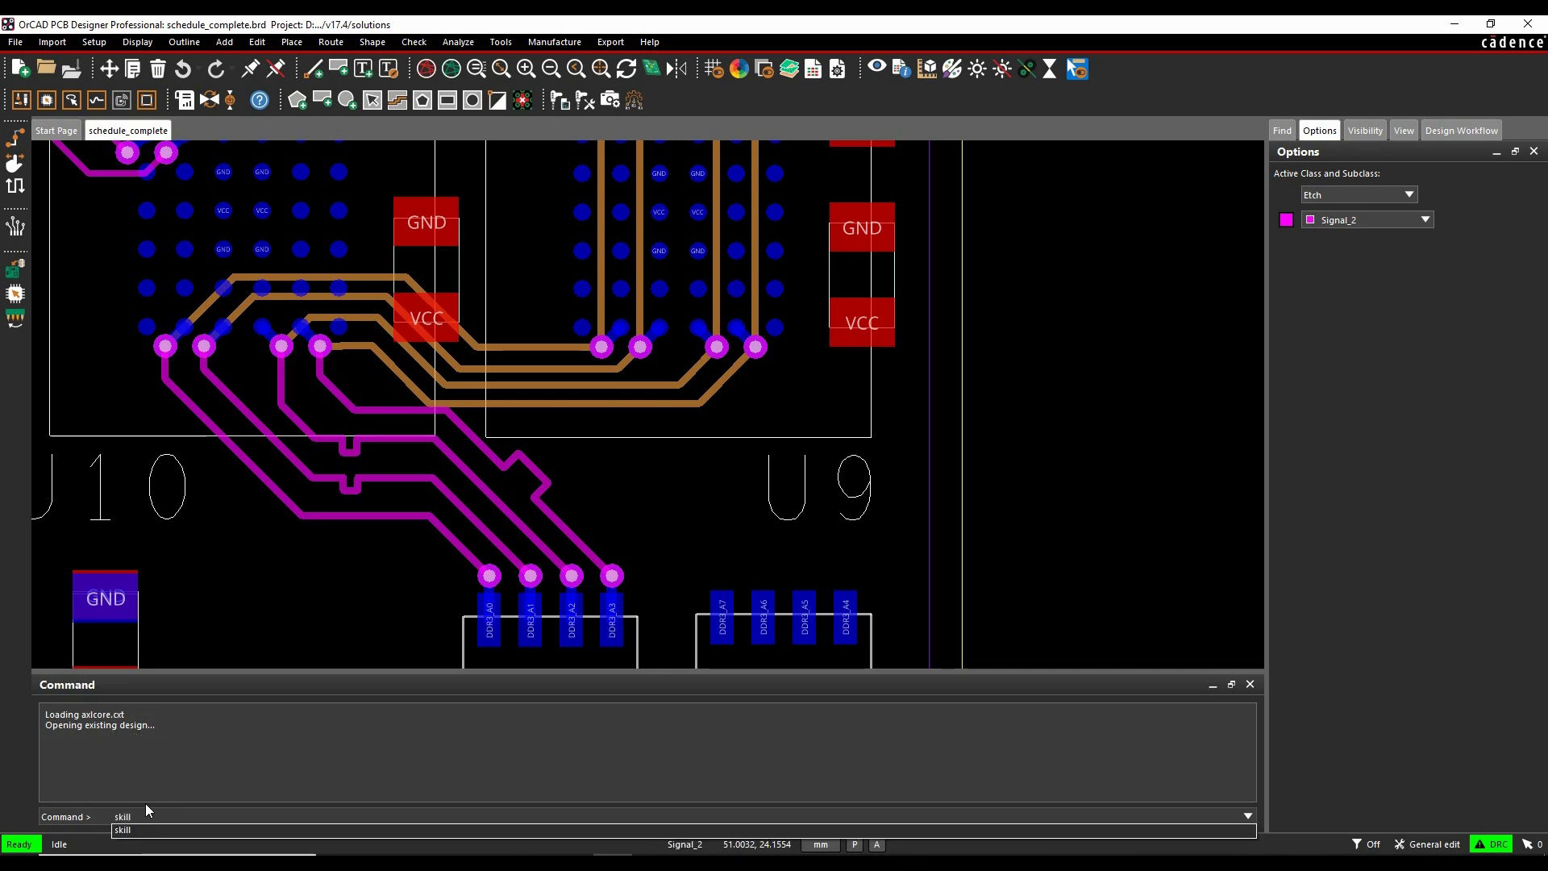
key("Return")
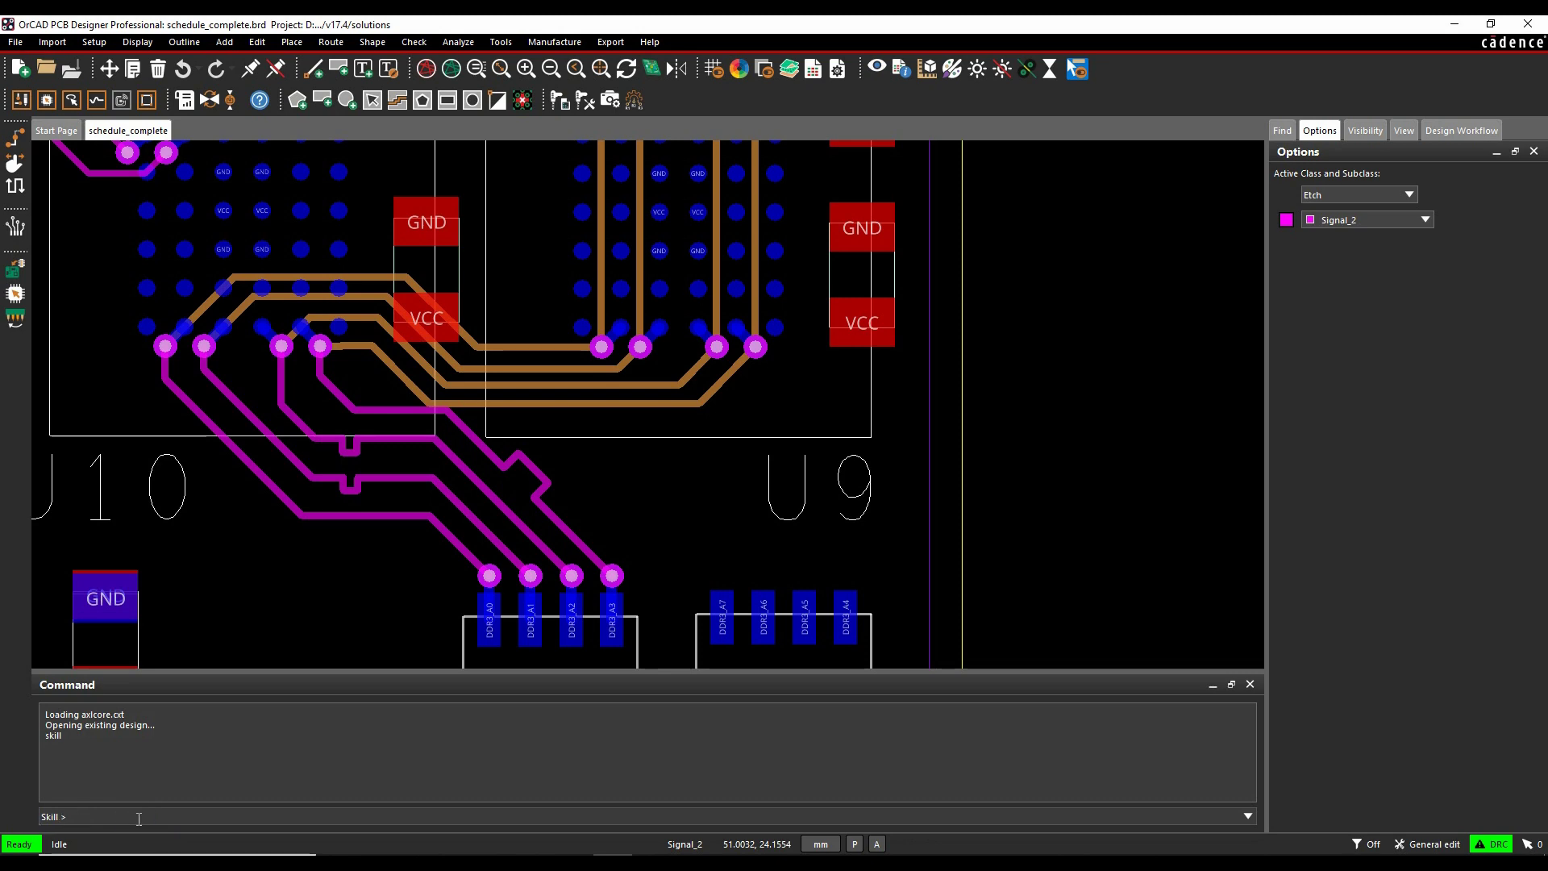
type("load \"d:/local_cadence/")
type("pcb/skill/")
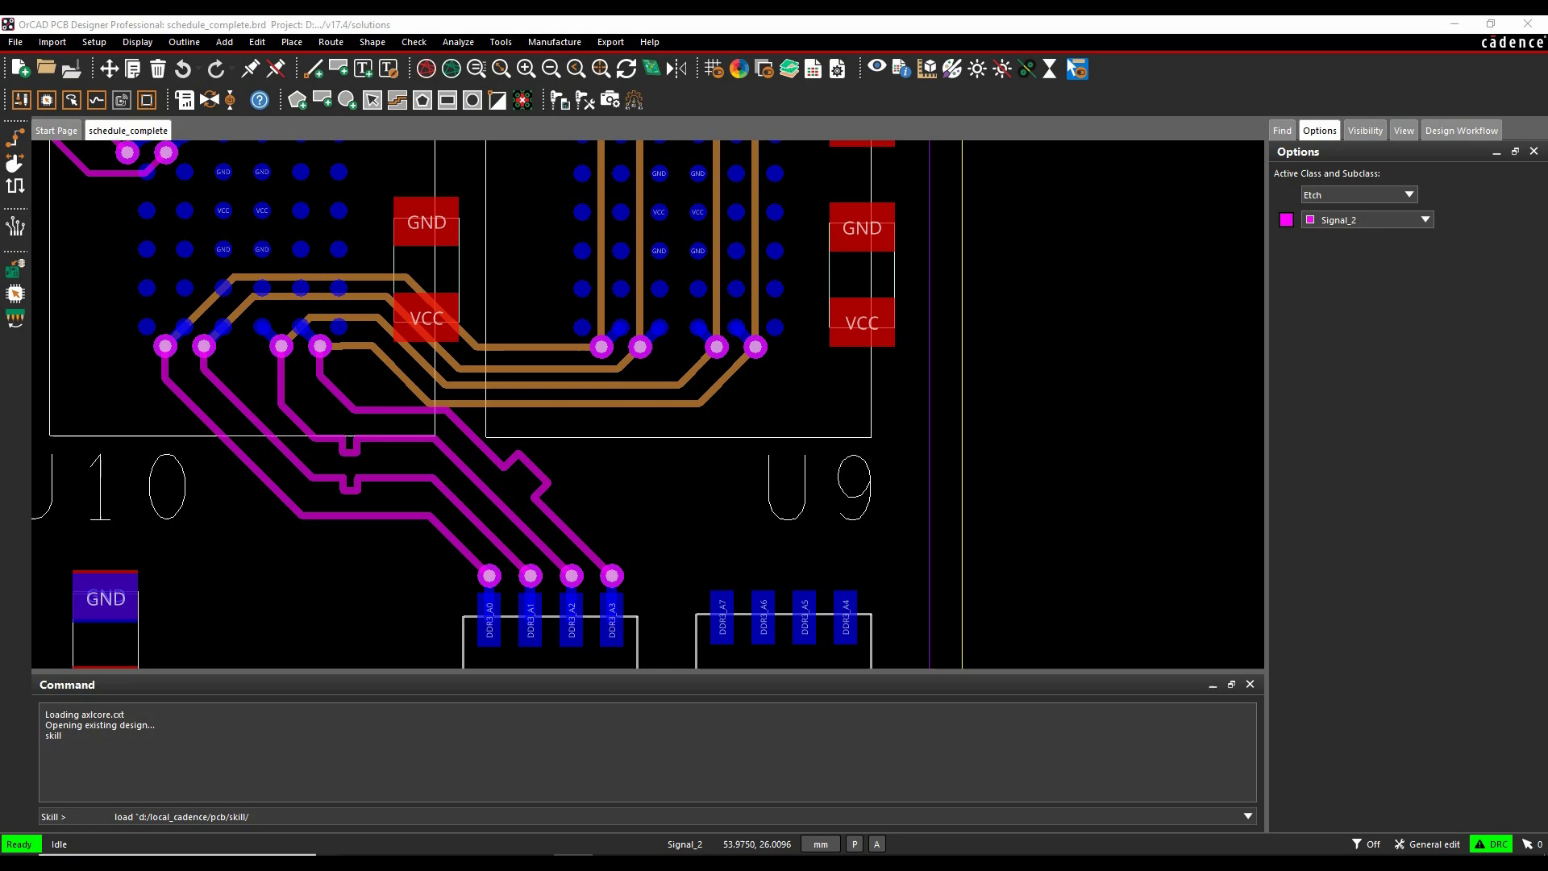
- Complete the path to load cl2s.il, then exit back to the Command prompt
left_click(275, 816)
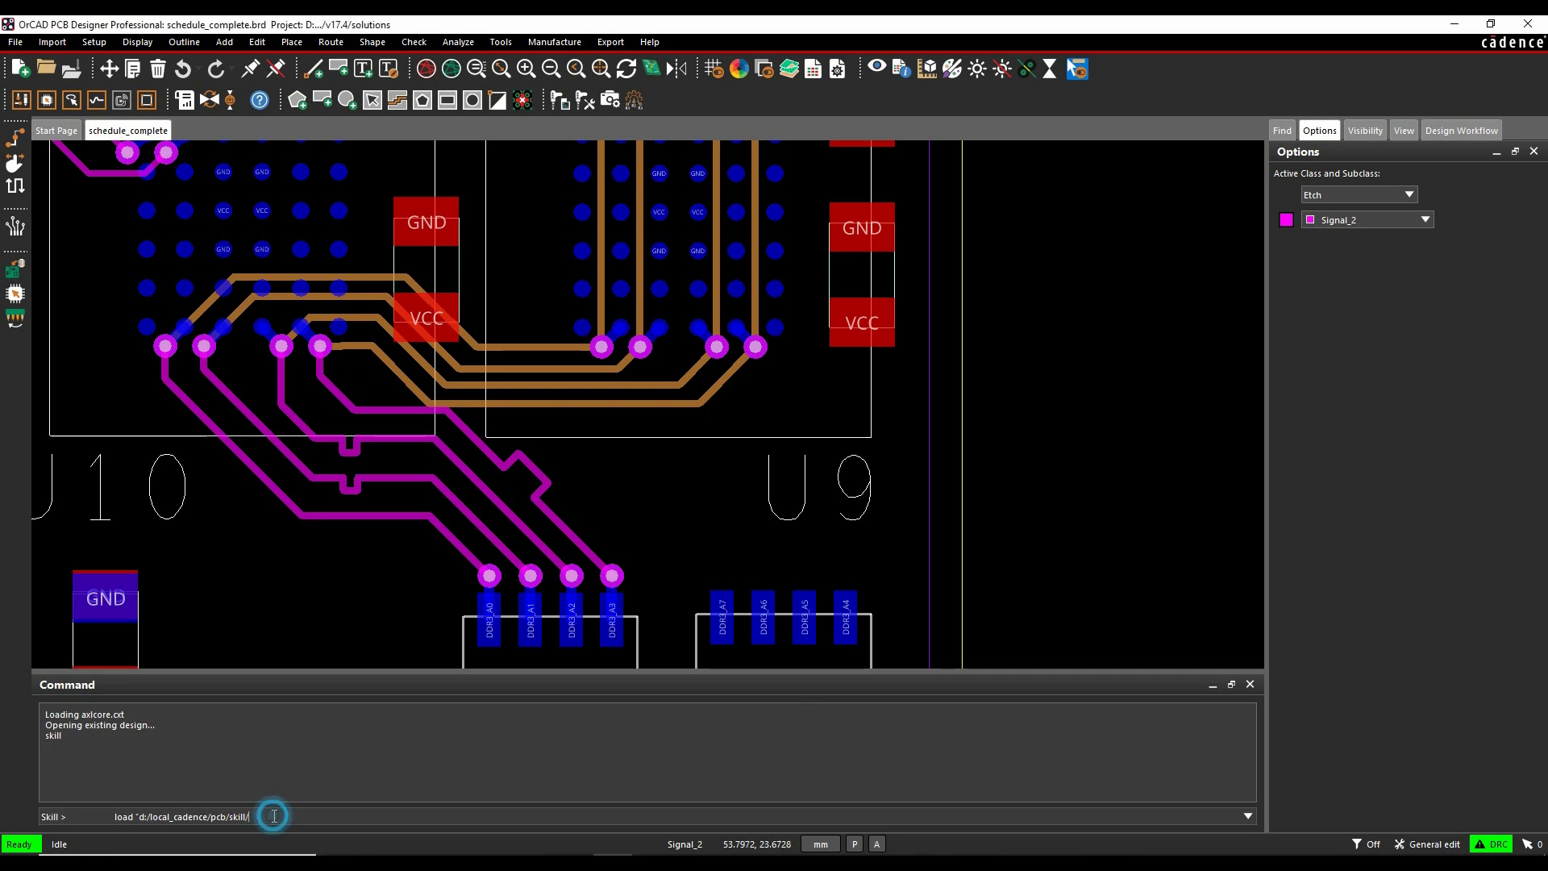
type("l2s.il")
key("Return")
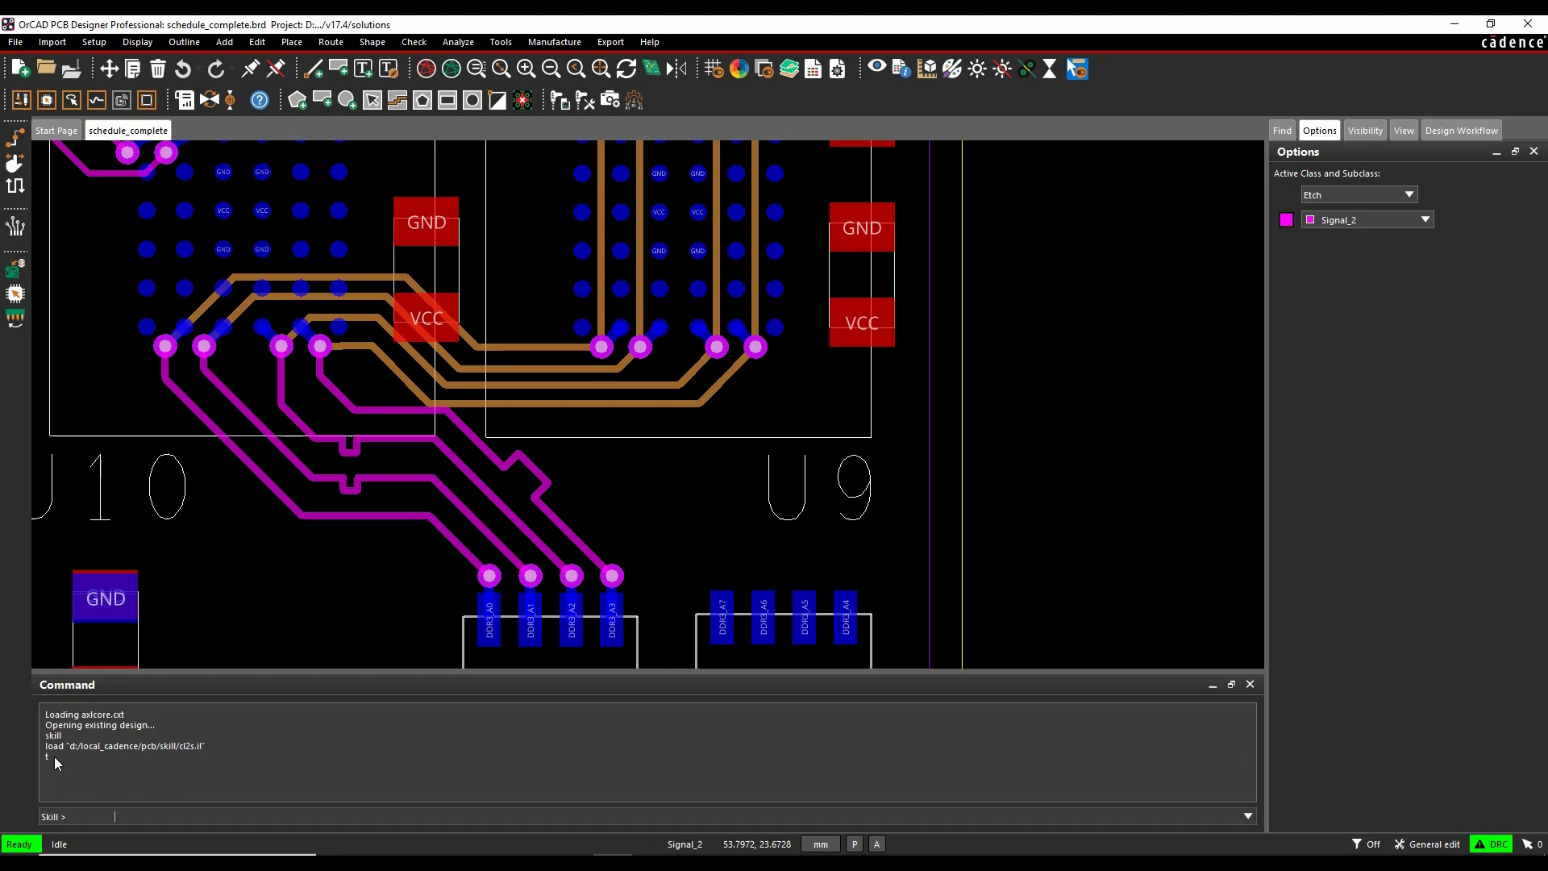
type("exit")
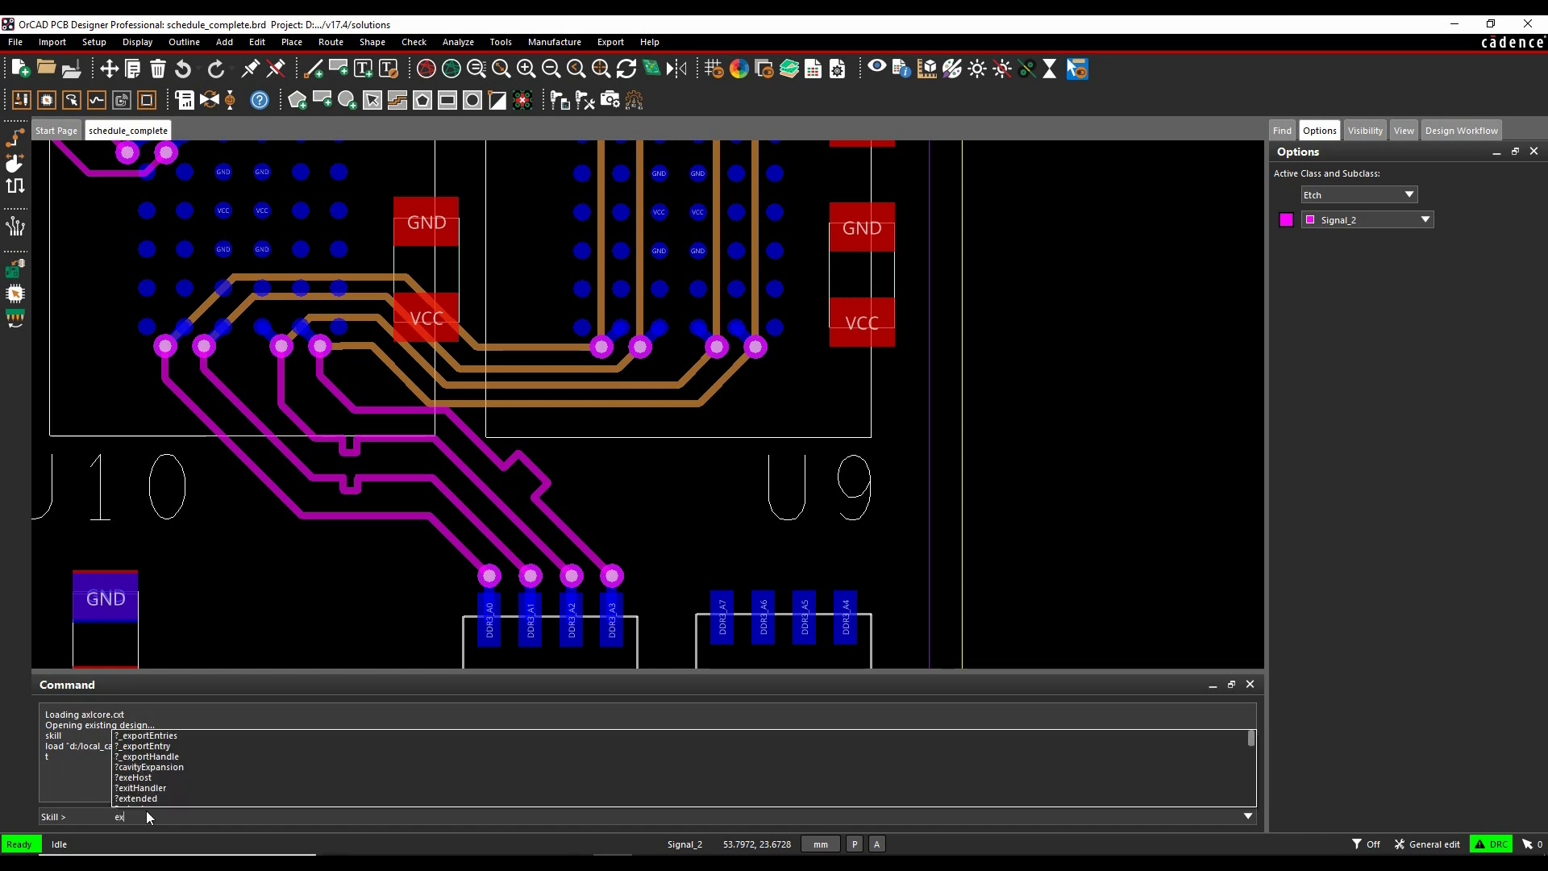
key("Return")
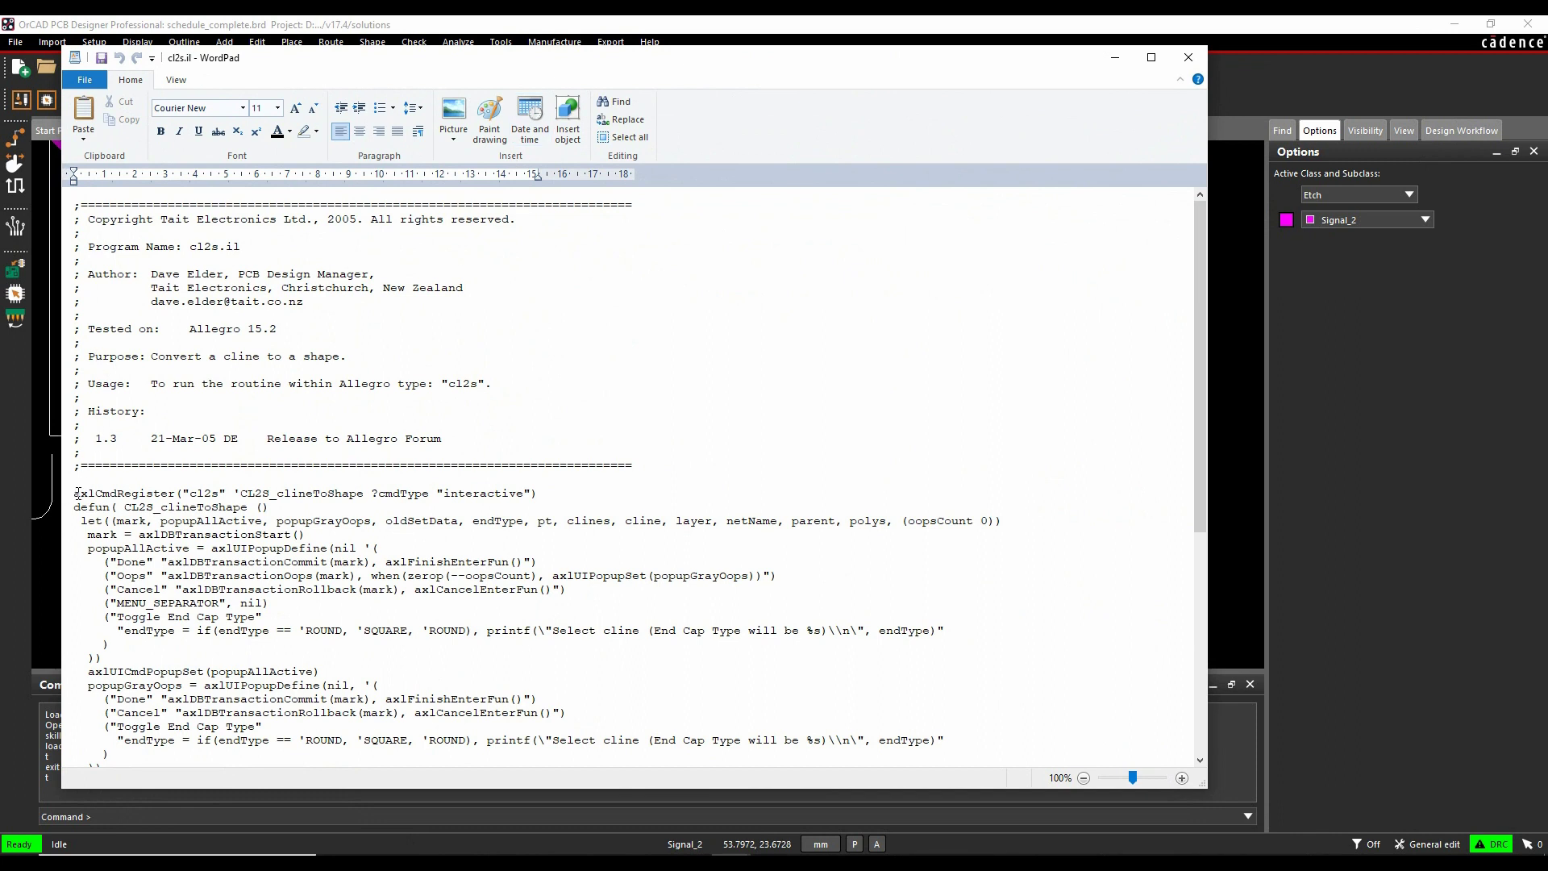
left_click_drag(81, 493, 180, 497)
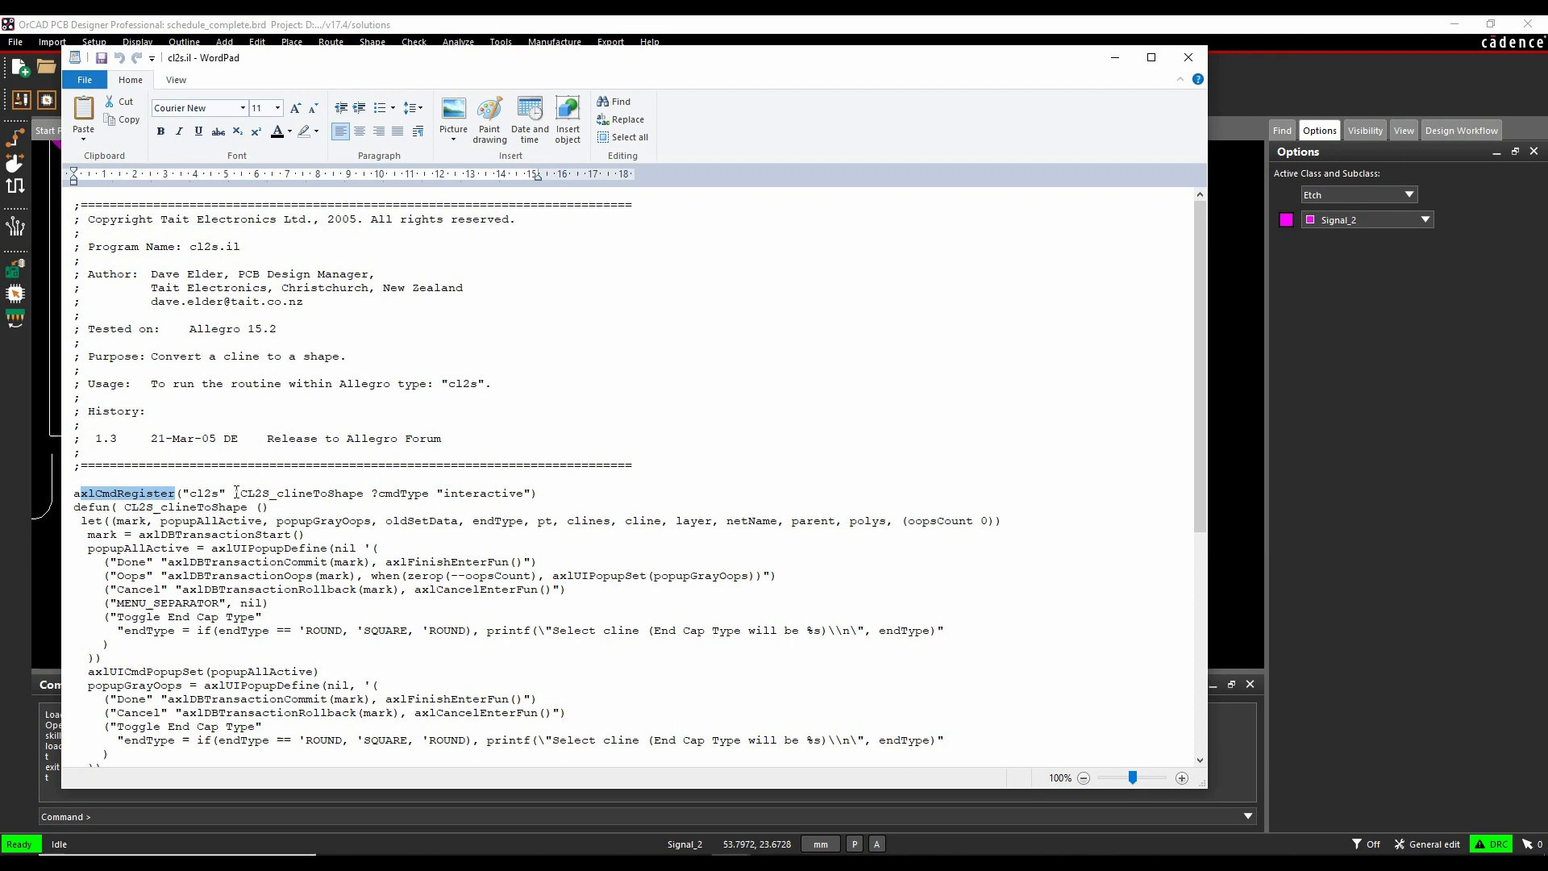
left_click(1189, 57)
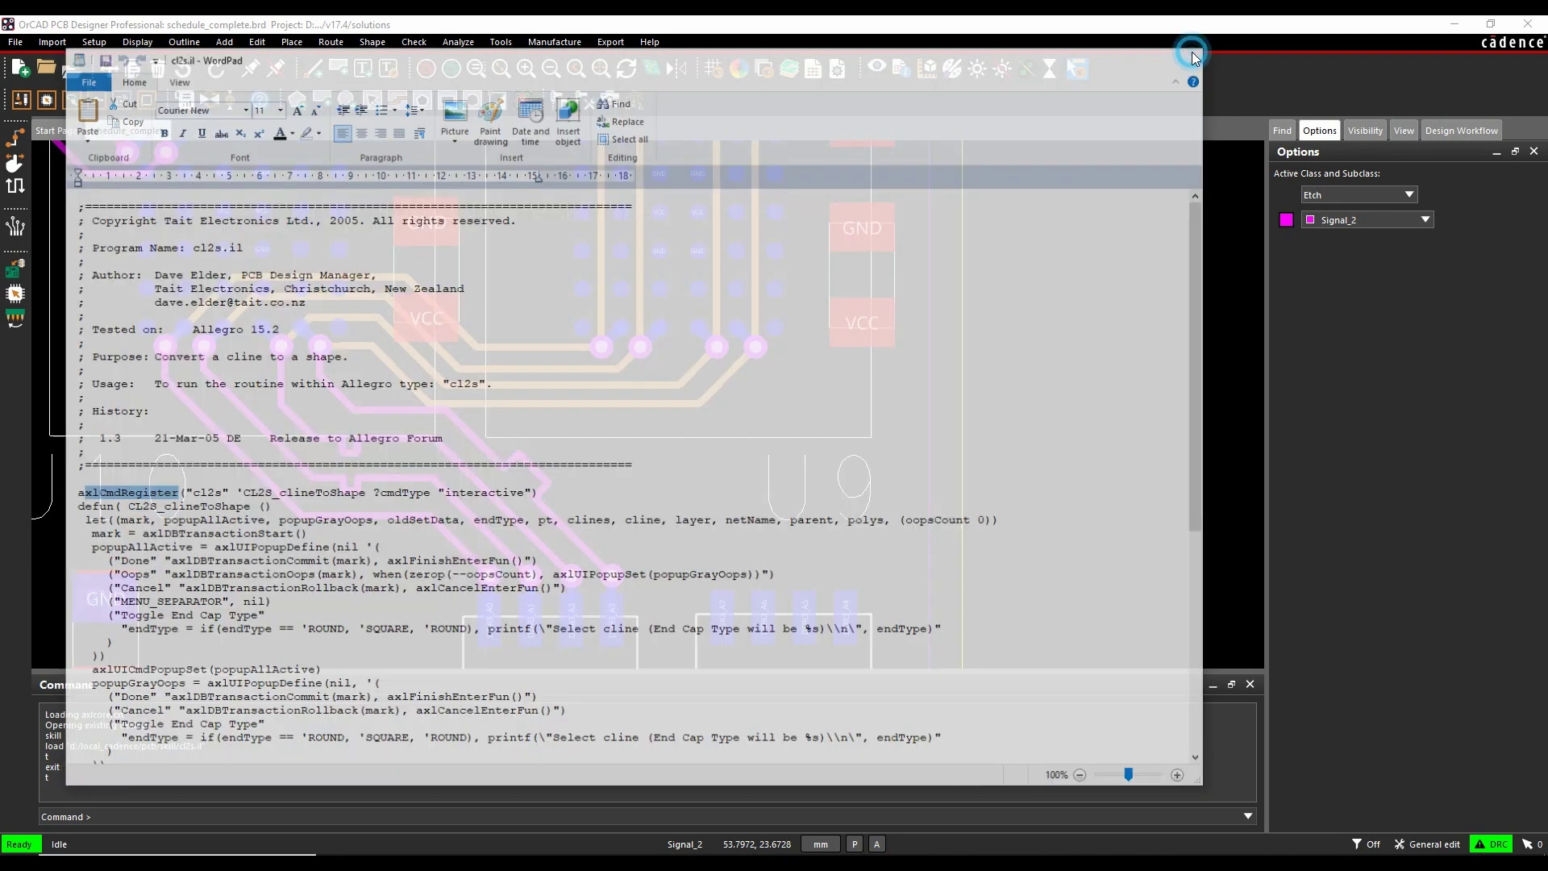
- Run cl2s on three magenta Signal_2 clines between U10 and the connector, then choose Done
left_click(159, 815)
type("c")
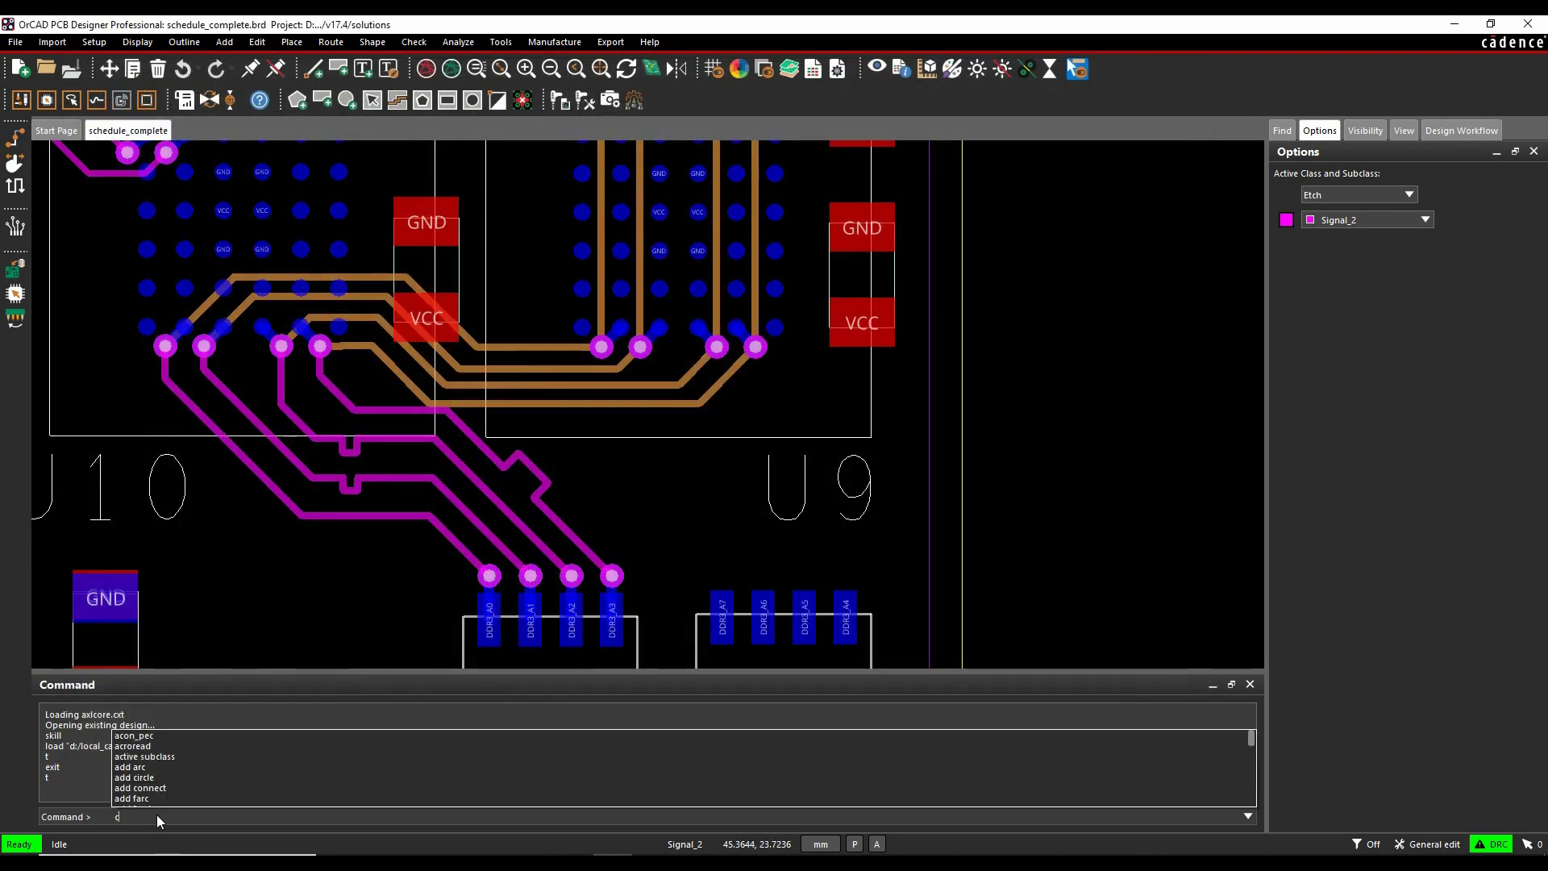
type("l2s")
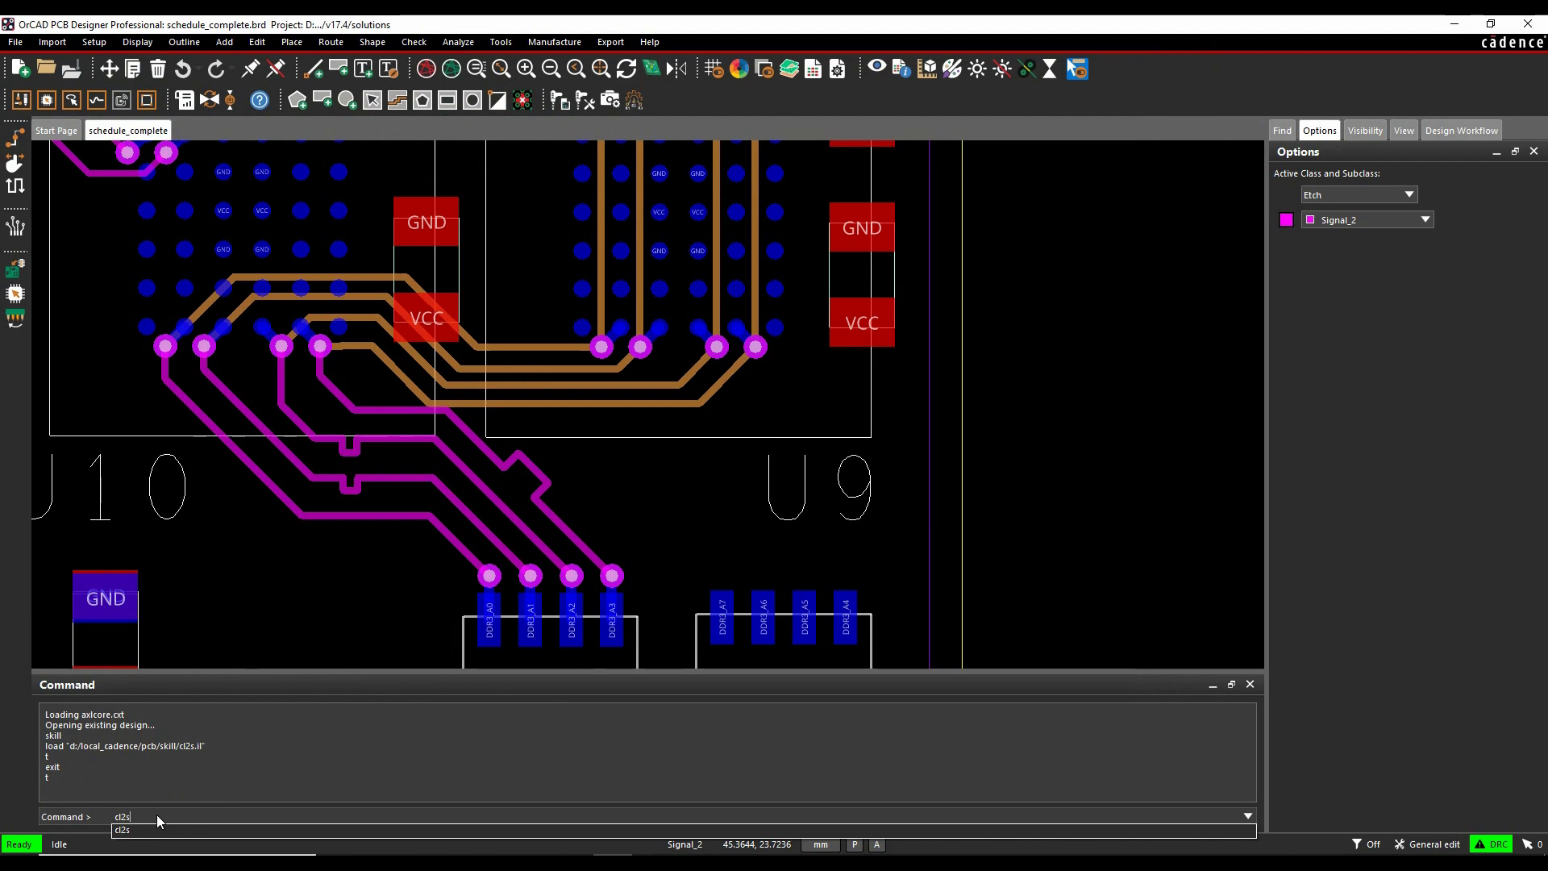
key("Return")
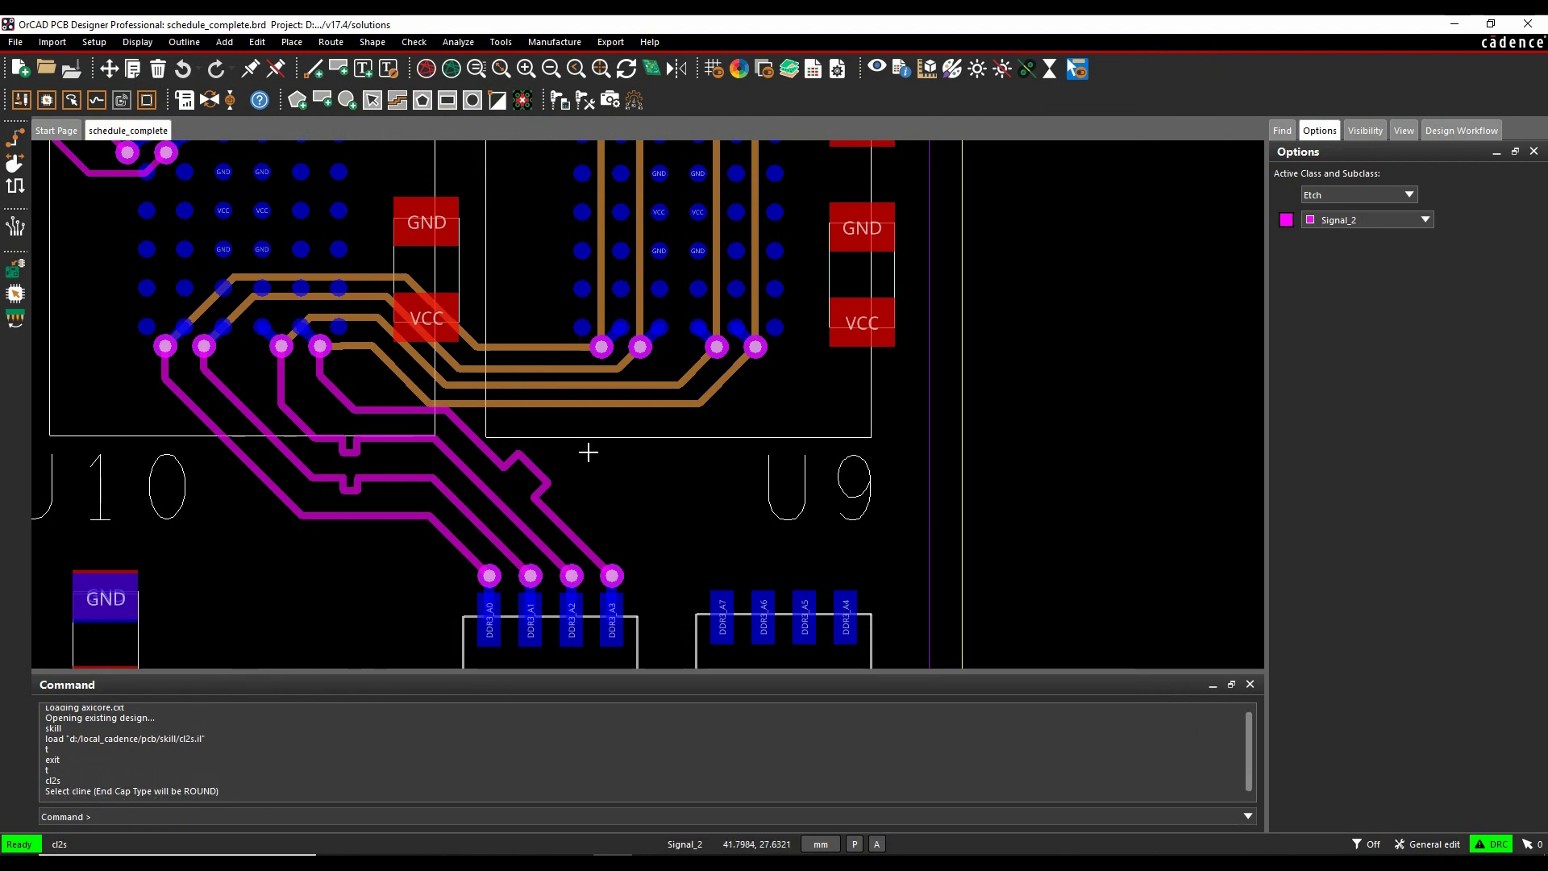
left_click(420, 517)
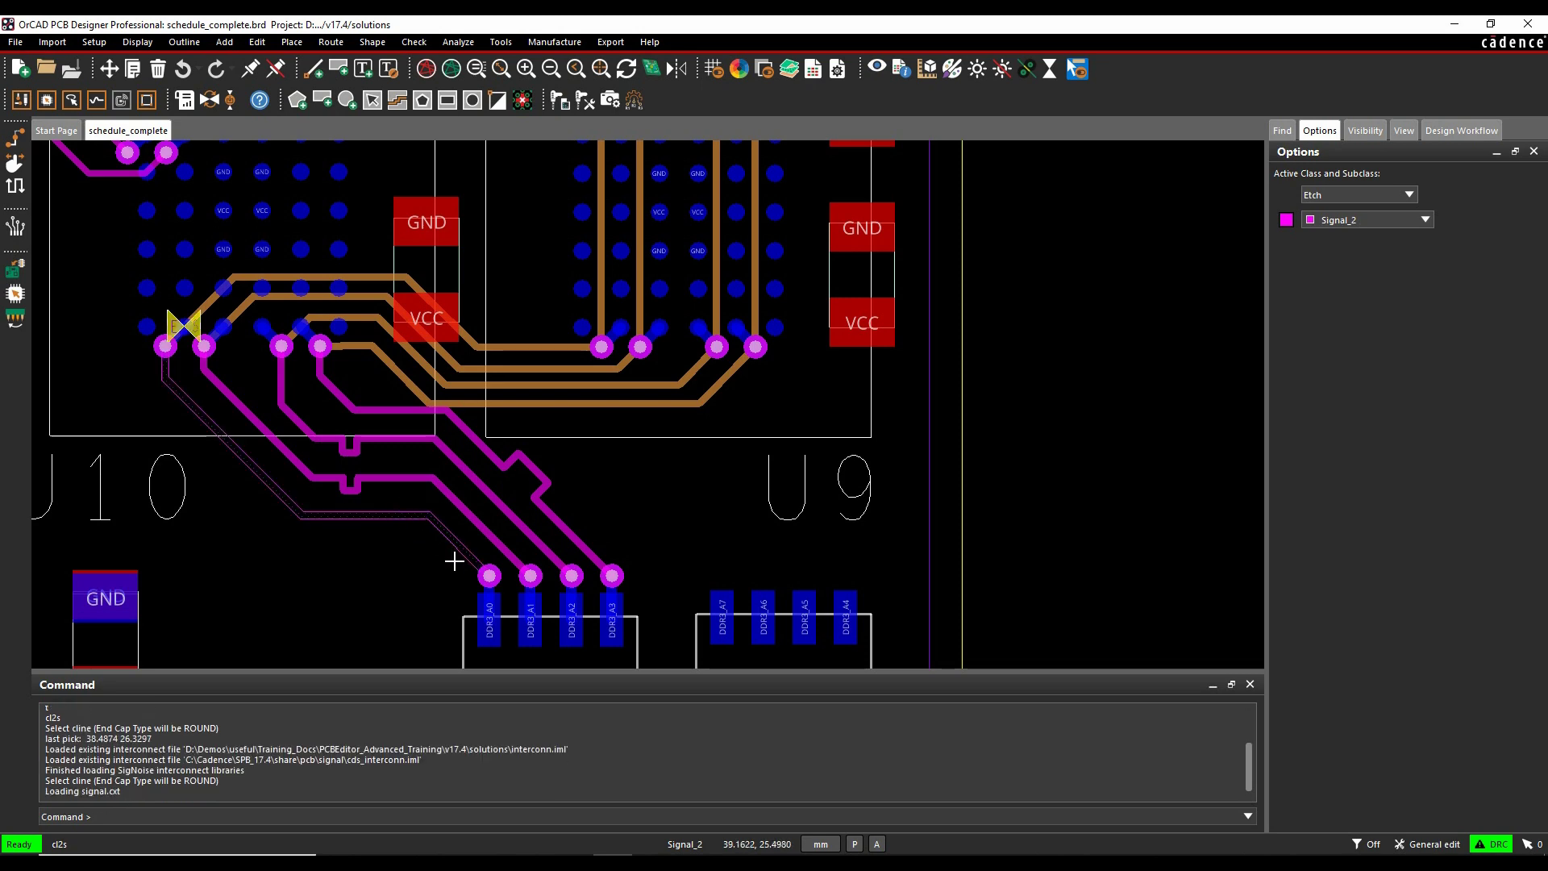
left_click(410, 479)
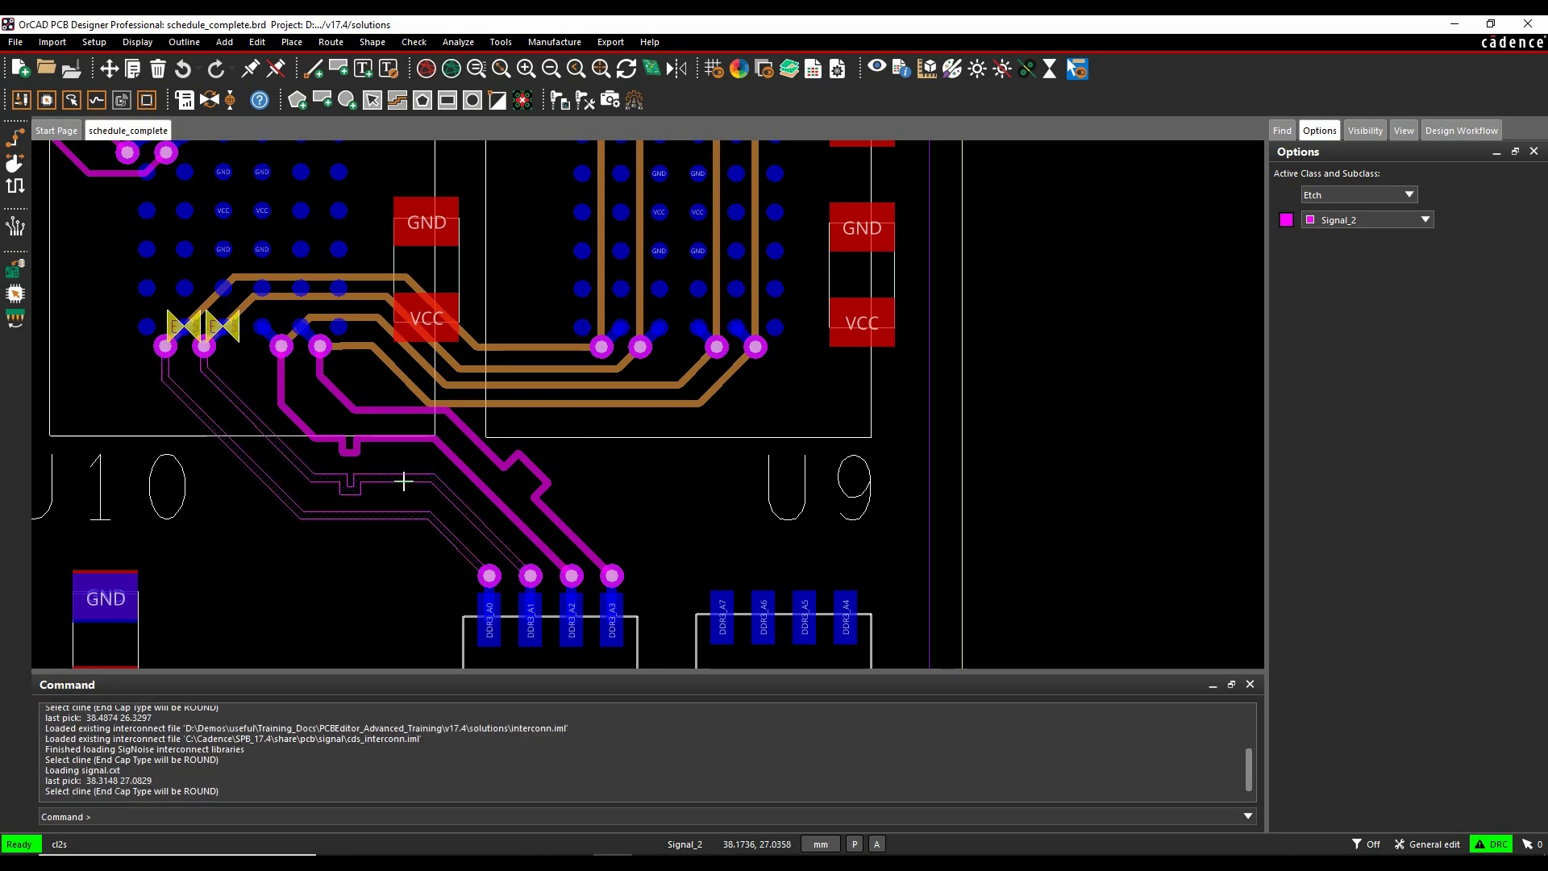
left_click(418, 440)
scroll(399, 532, "up", 4)
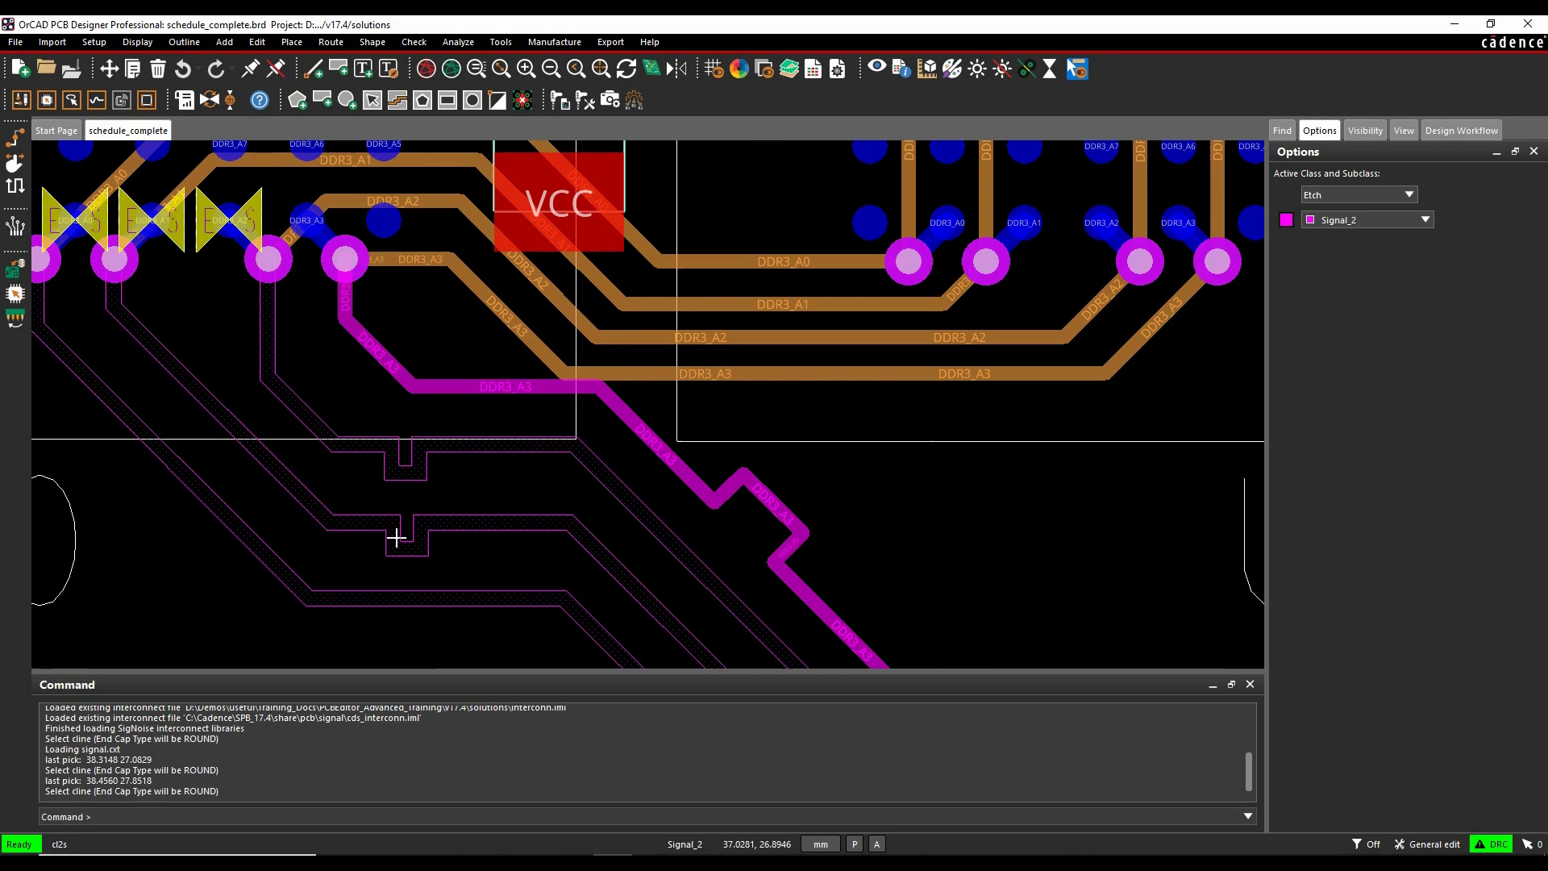
scroll(429, 514, "down", 4)
right_click(467, 500)
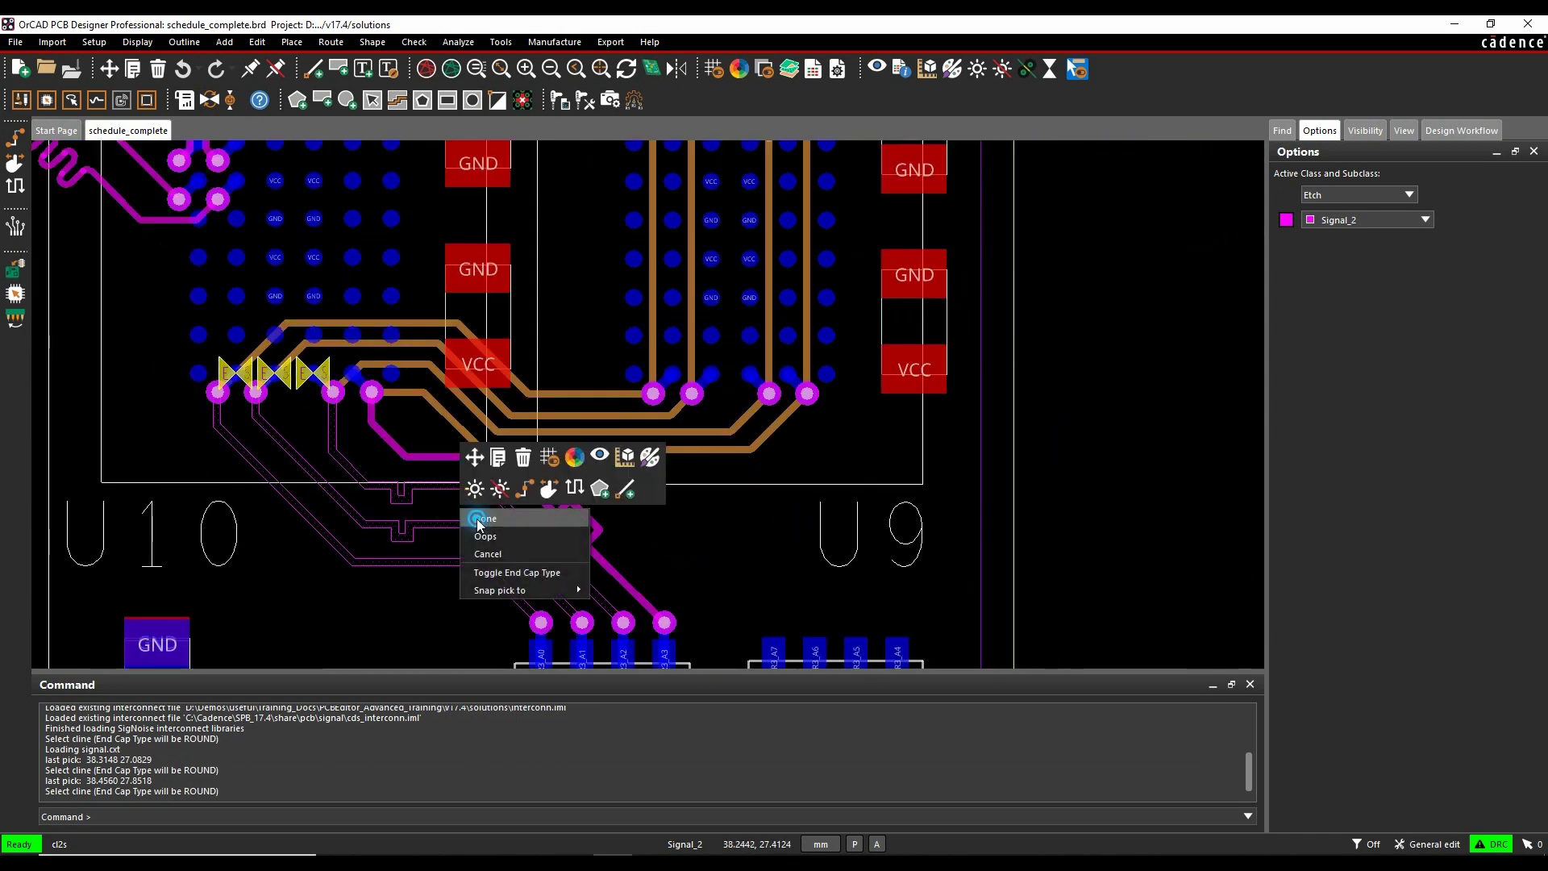
left_click(479, 518)
left_click(772, 548)
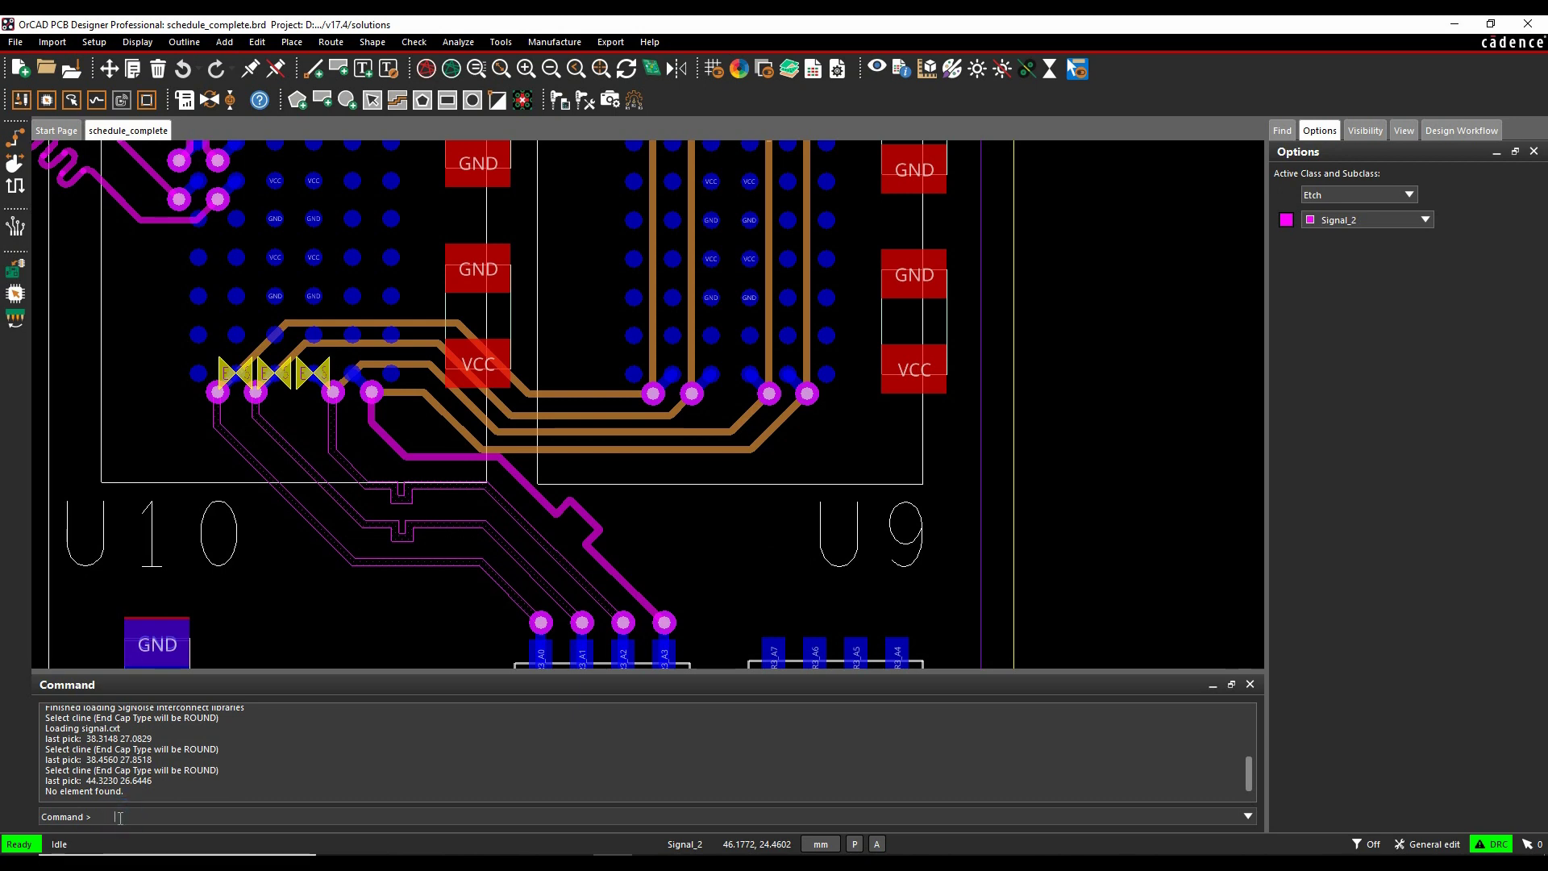
- Run set telskill, then reposition and enlarge the SKILL console over the board
type("set ")
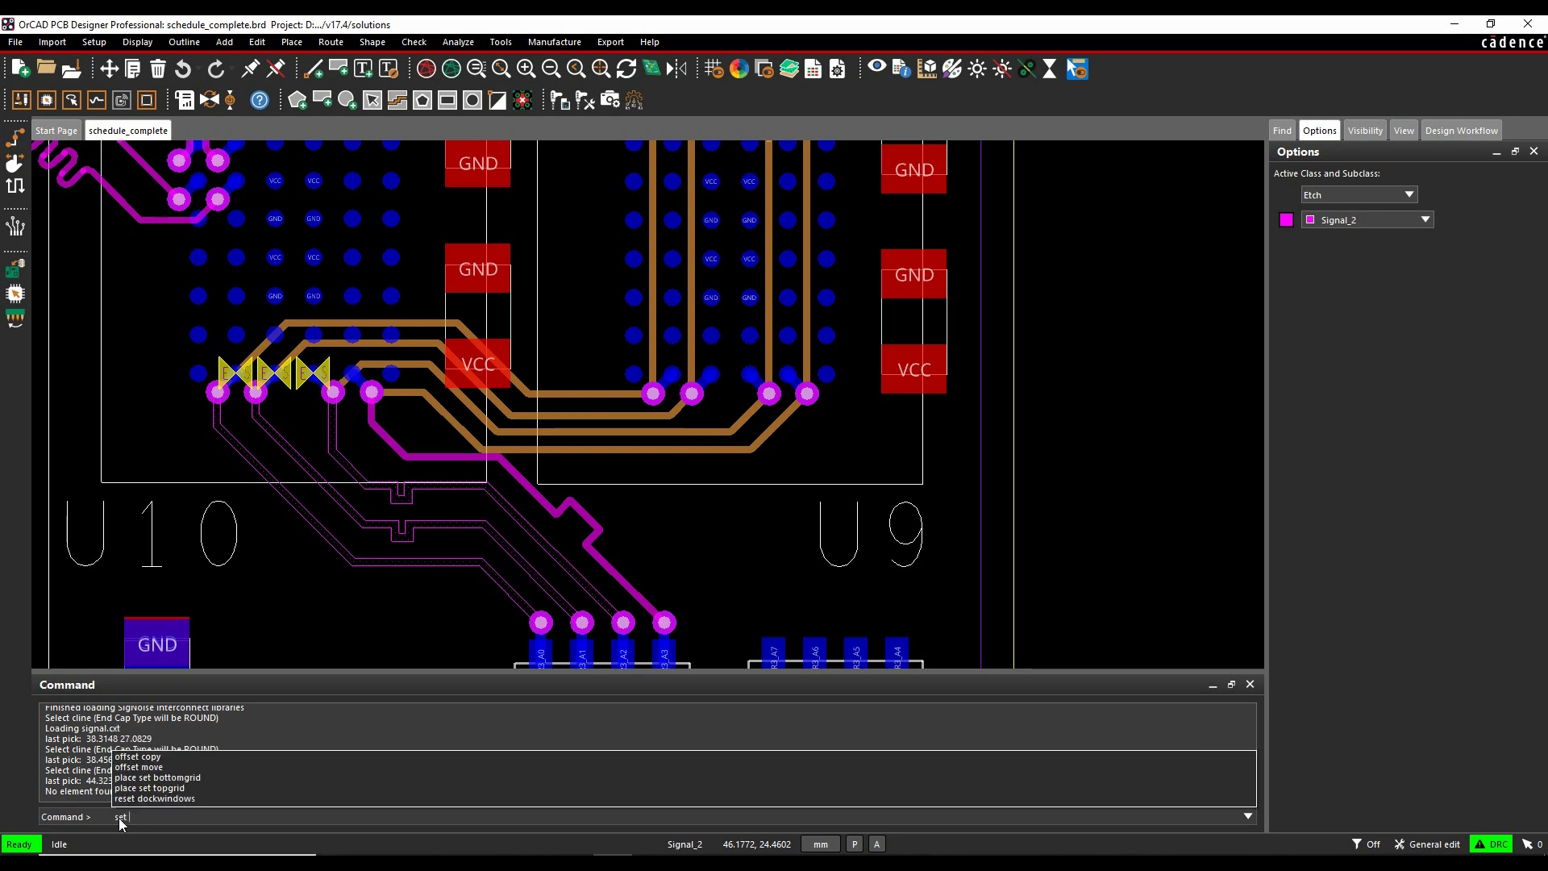
type("telskill")
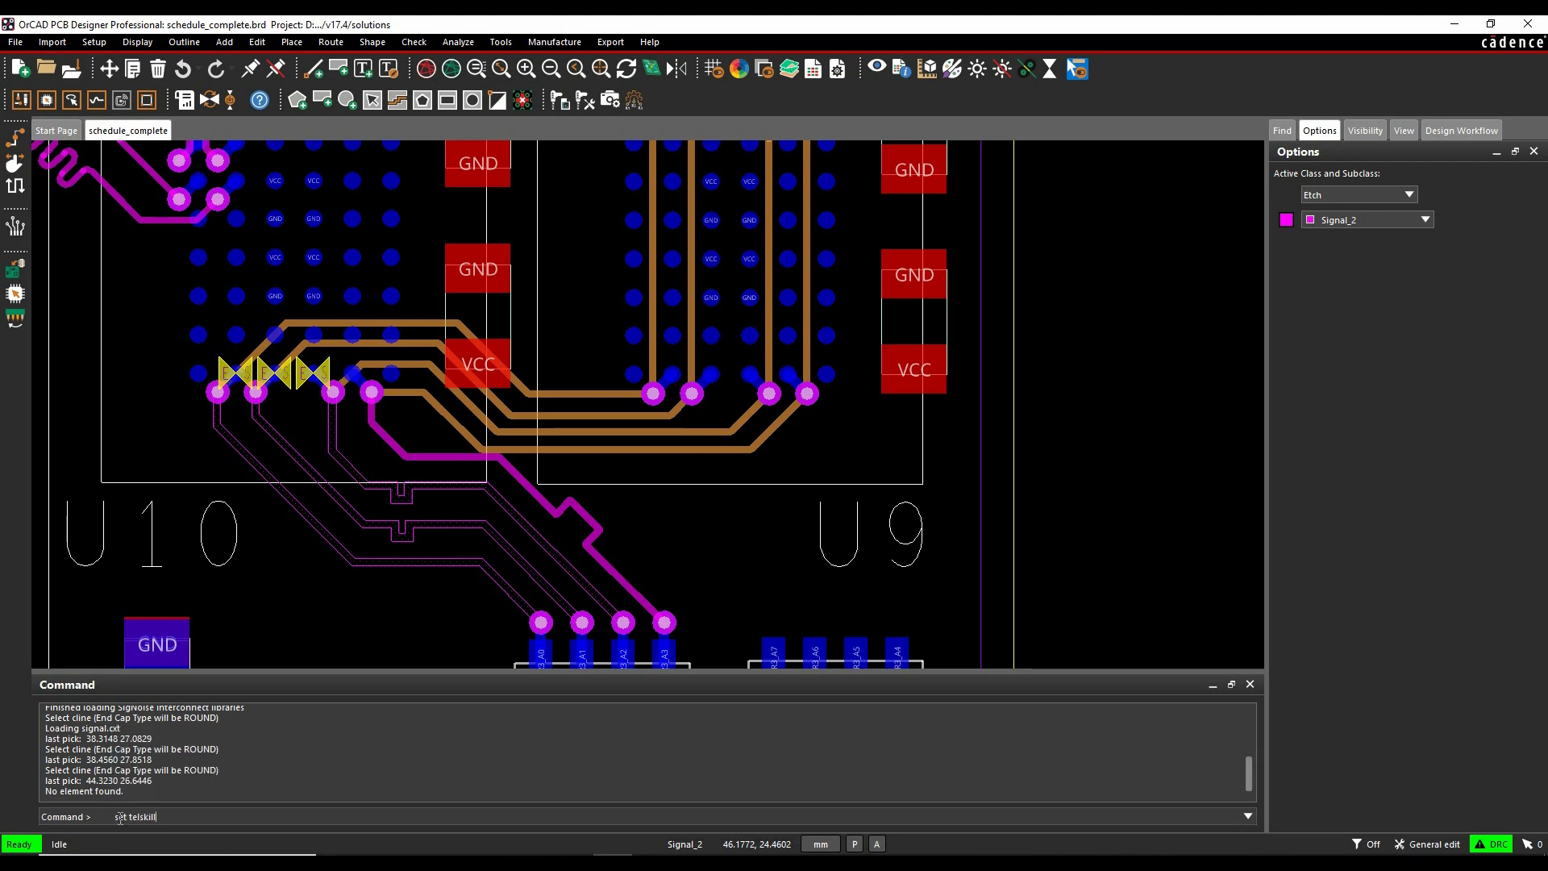
key("Return")
left_click_drag(500, 28, 700, 134)
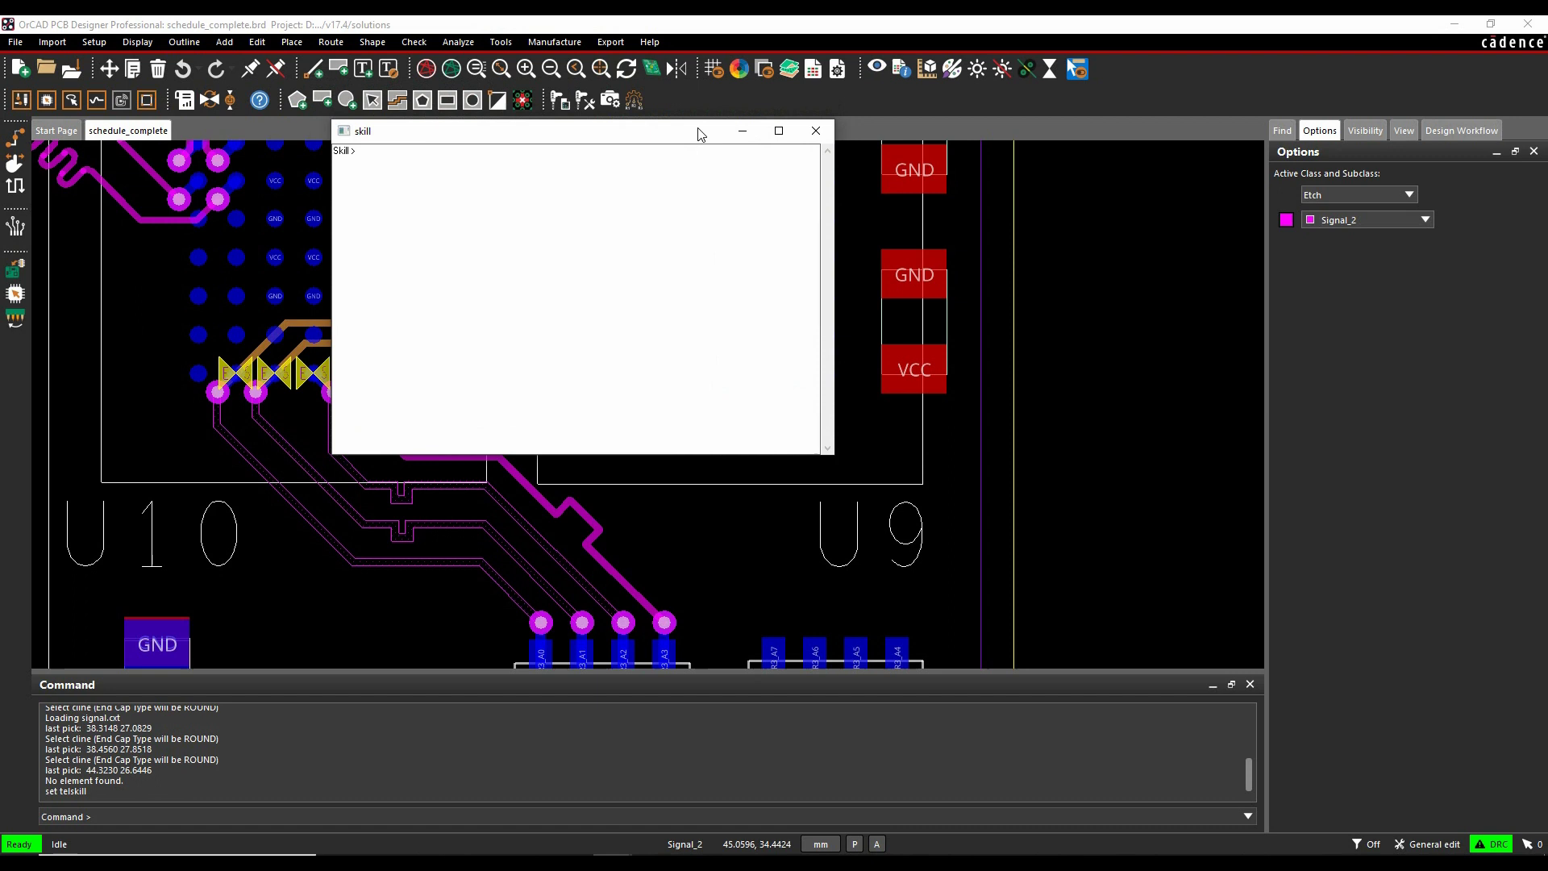
left_click_drag(833, 453, 1084, 578)
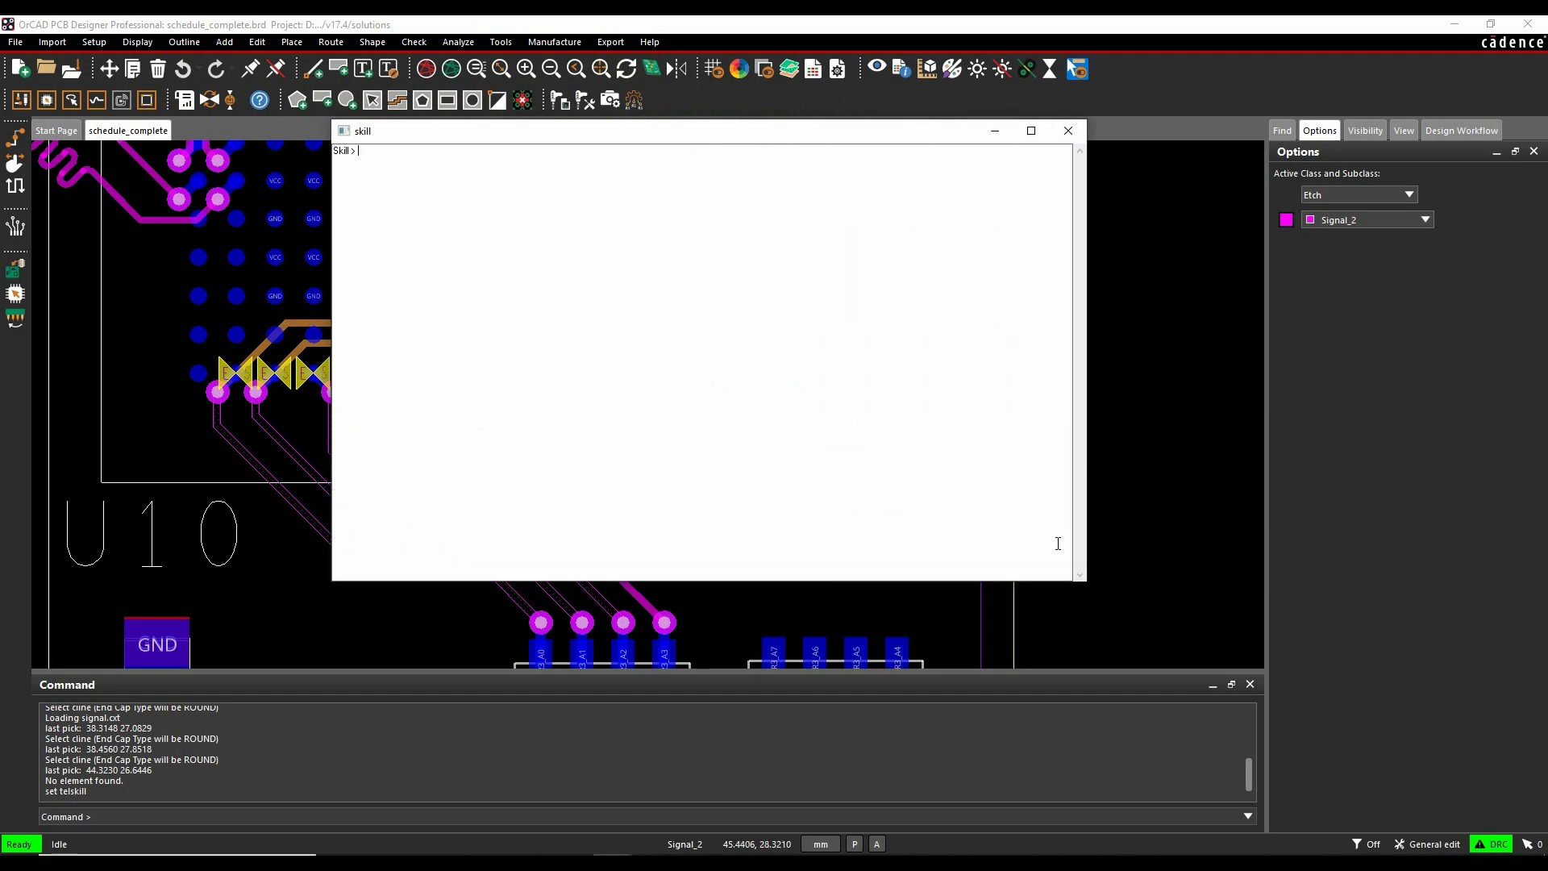
left_click_drag(653, 143, 681, 229)
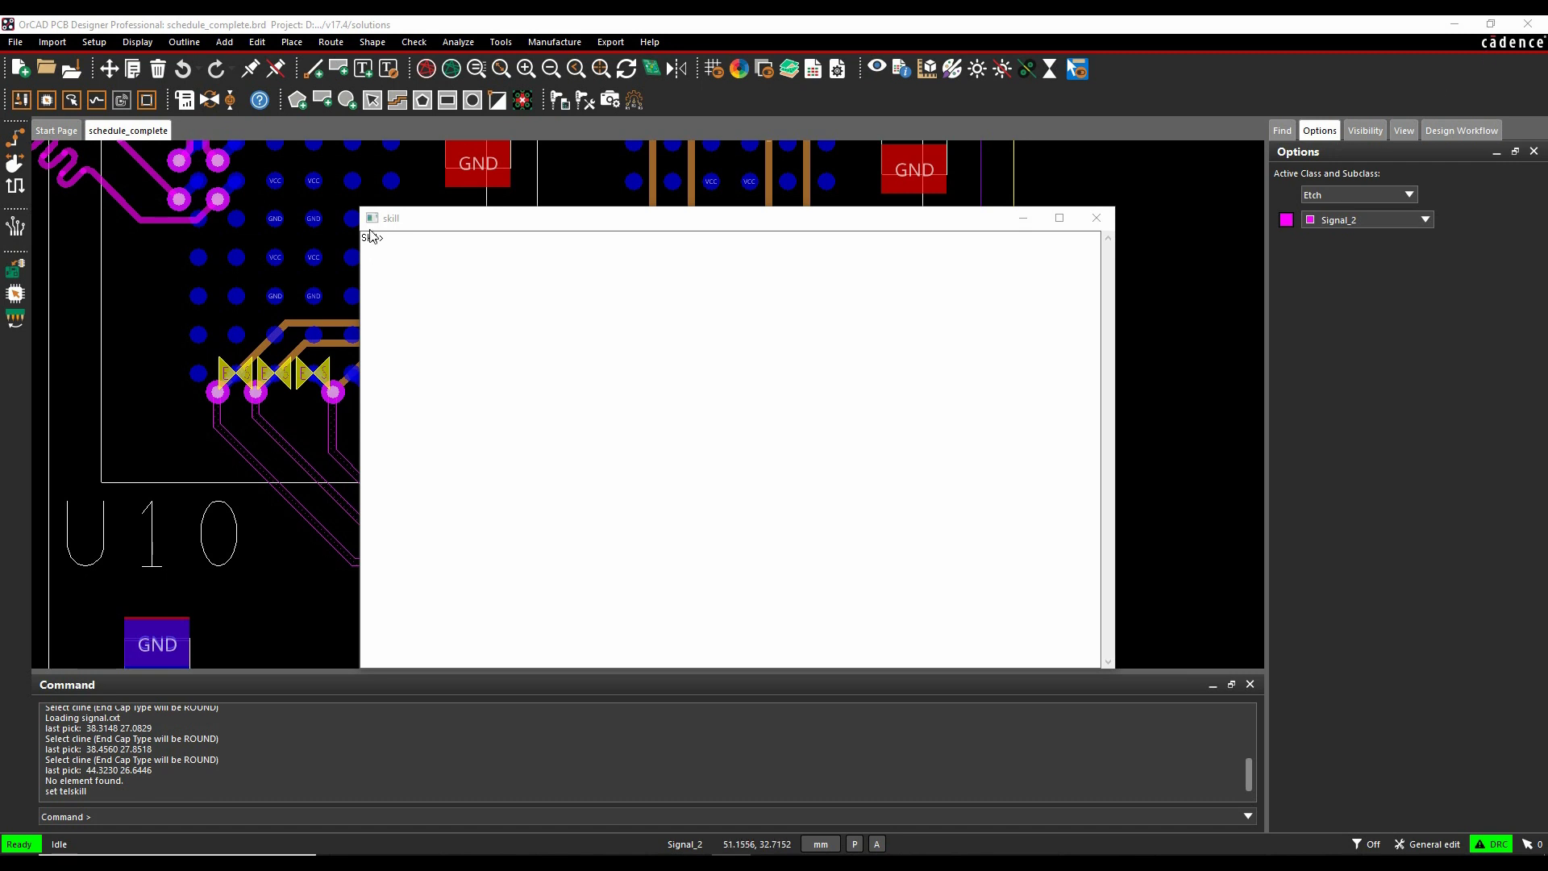
- Run comp_list=axlDBGetDesign()->components in the SKILL console to list component dbids
left_click(400, 238)
type("comp")
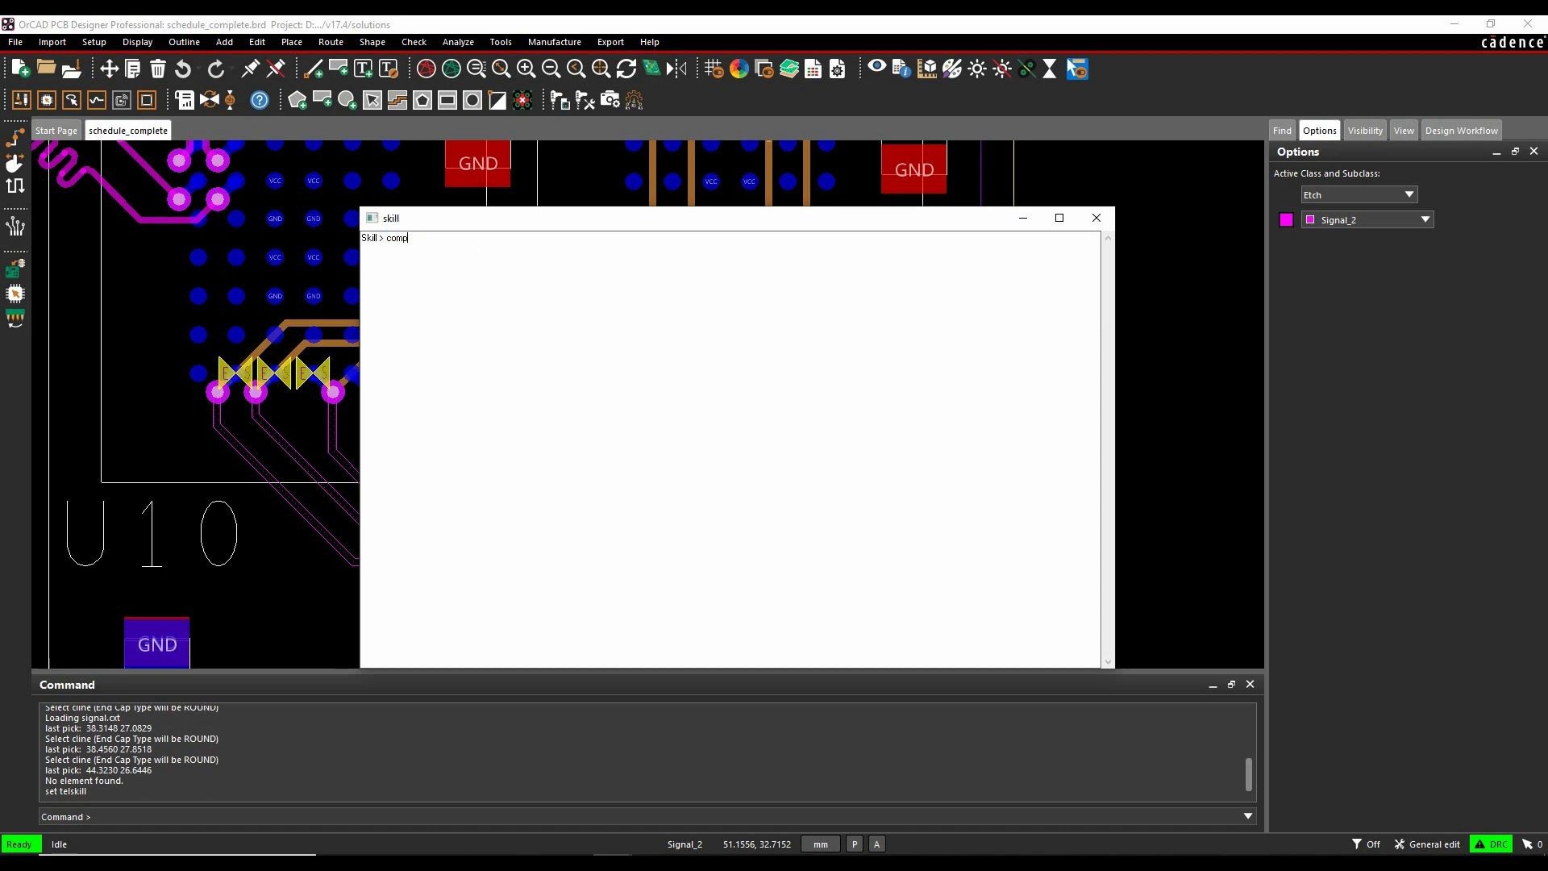
type("_list=axlDBGetDesig")
type("->componnets")
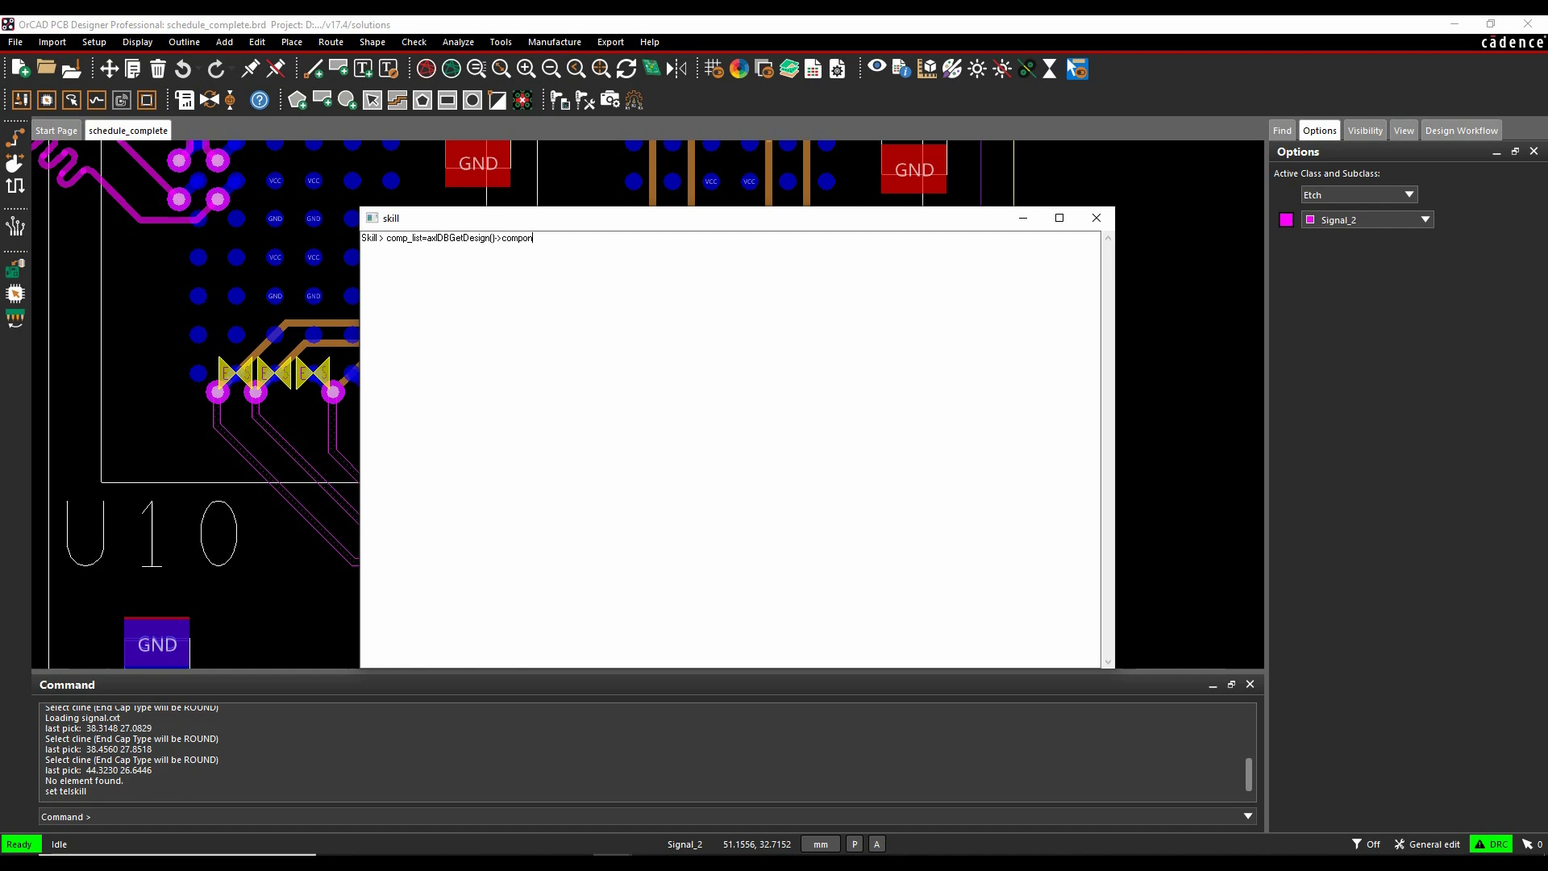
key("BackSpace")
key("BackSpace")
key("BackSpace")
type("en")
key("Return")
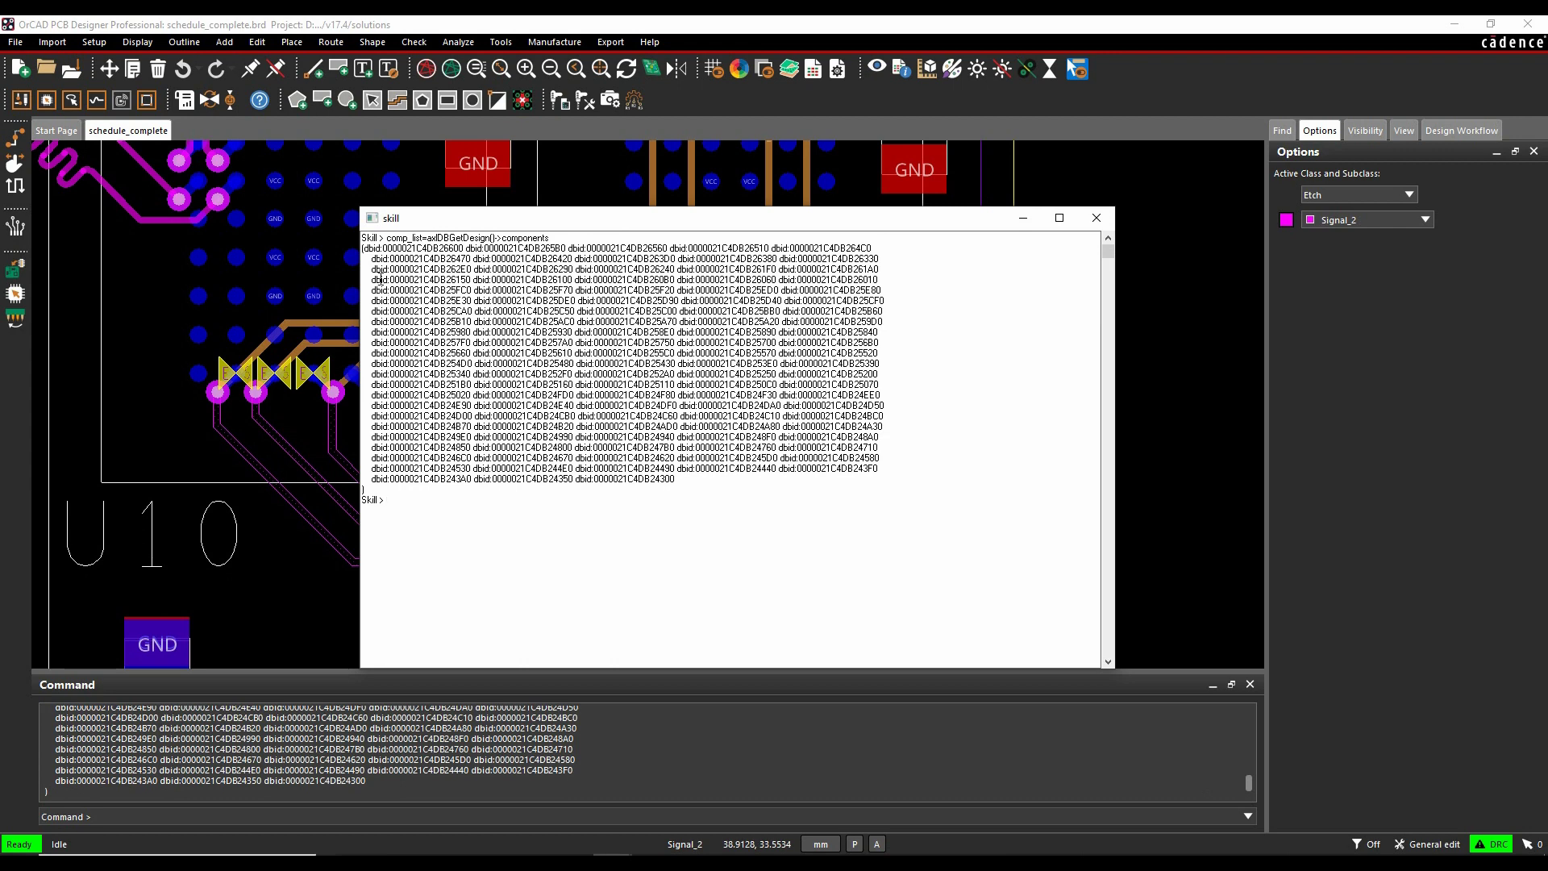